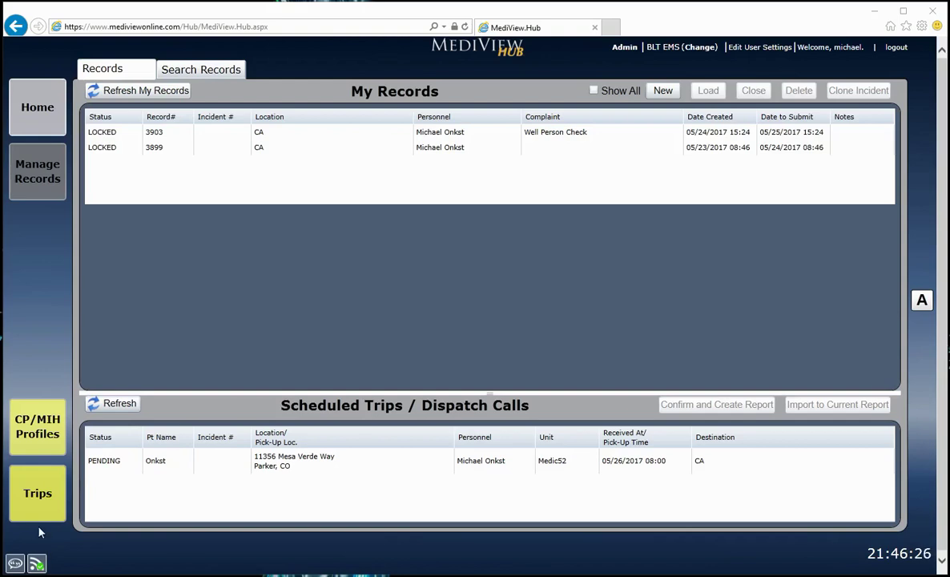
Step: Open Trips, view the Trip Booking, Trip Charges and Trip Import pages, then return to Trip Assignment
{"action": "left_click", "coordinate": [40, 509]}
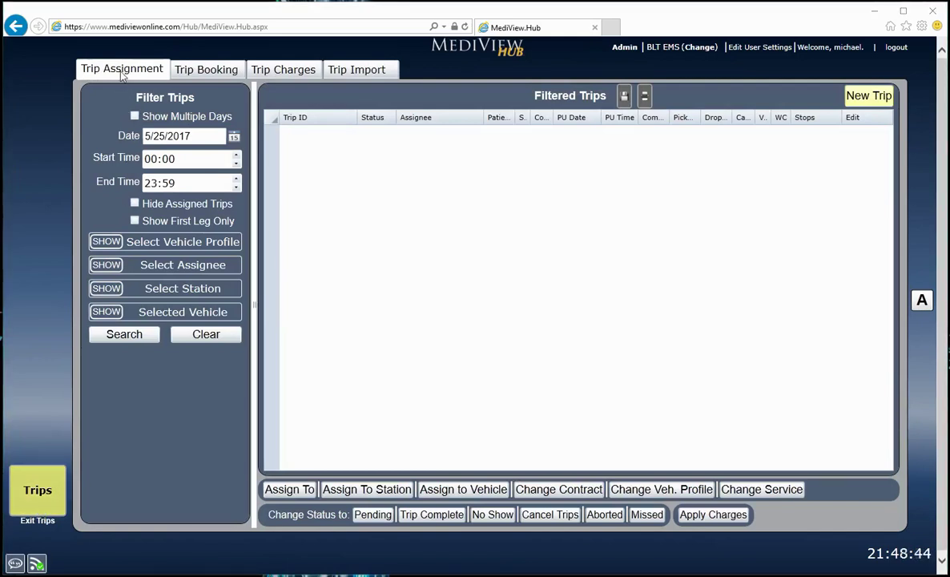
{"action": "left_click", "coordinate": [181, 72]}
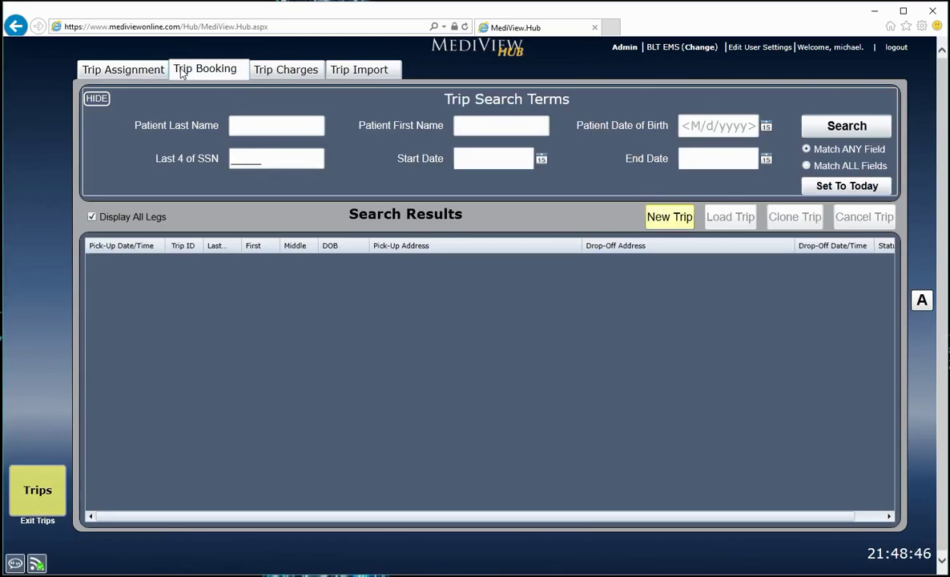
{"action": "left_click", "coordinate": [285, 72]}
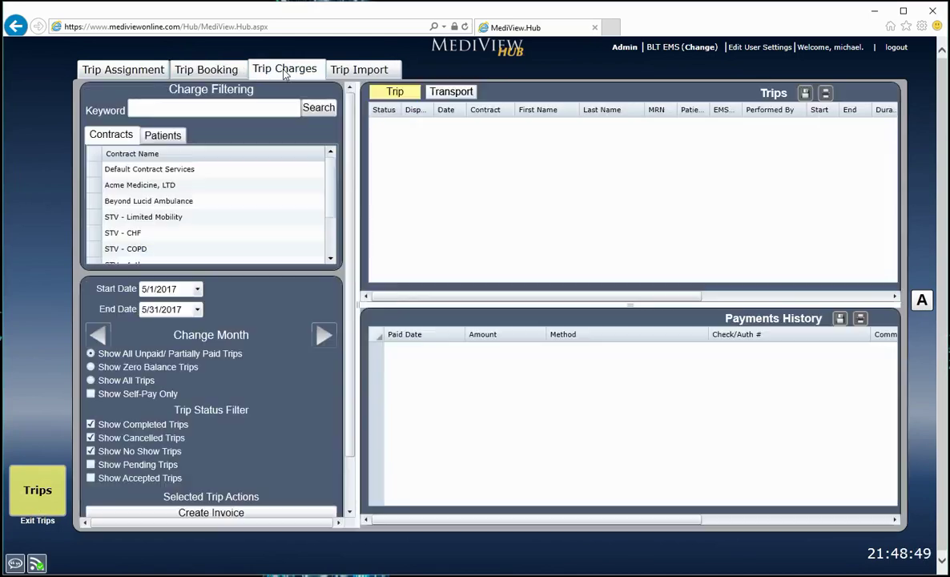
{"action": "left_click", "coordinate": [380, 72]}
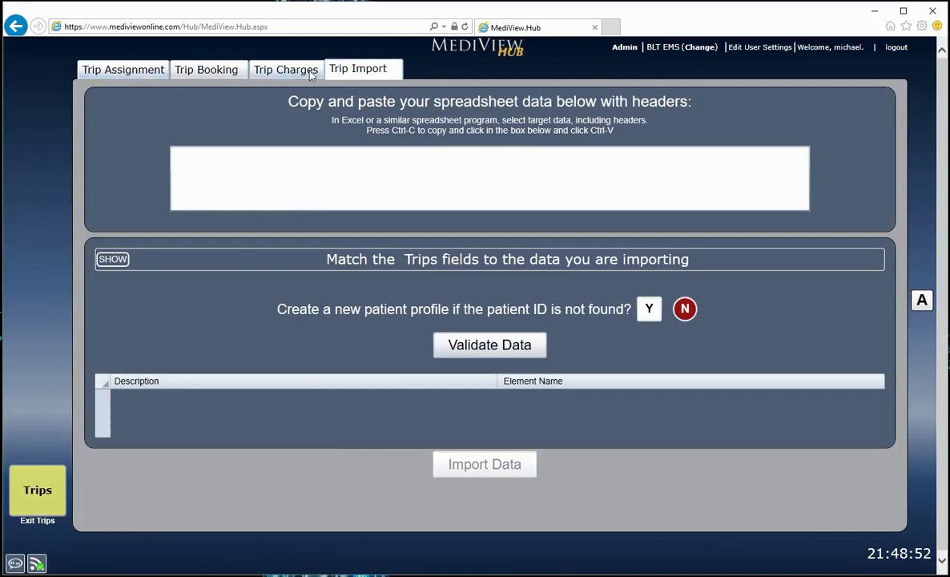
{"action": "left_click", "coordinate": [126, 70]}
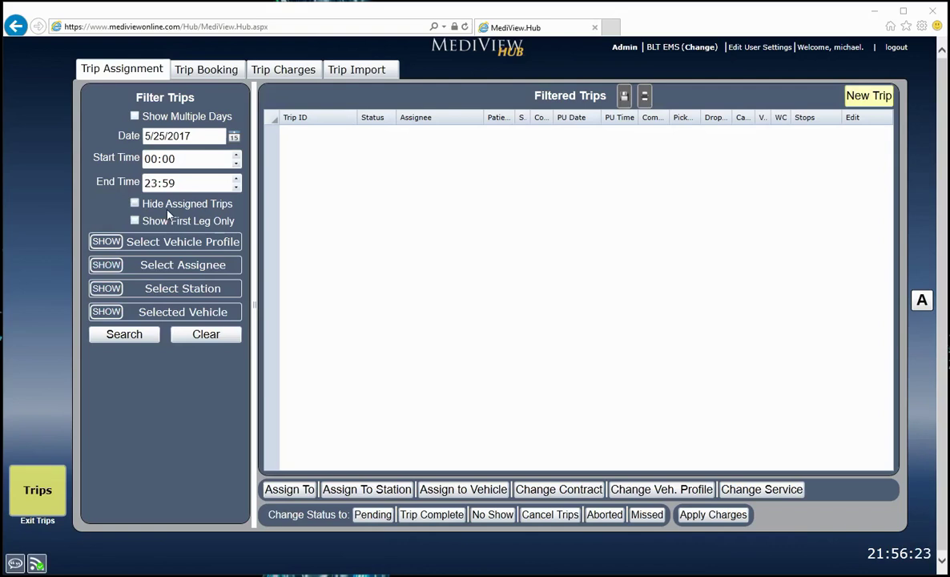
Step: Filter trips to 5/26/2017 and select the canceled trip to show its mileage, wait and total time
{"action": "left_click", "coordinate": [232, 137]}
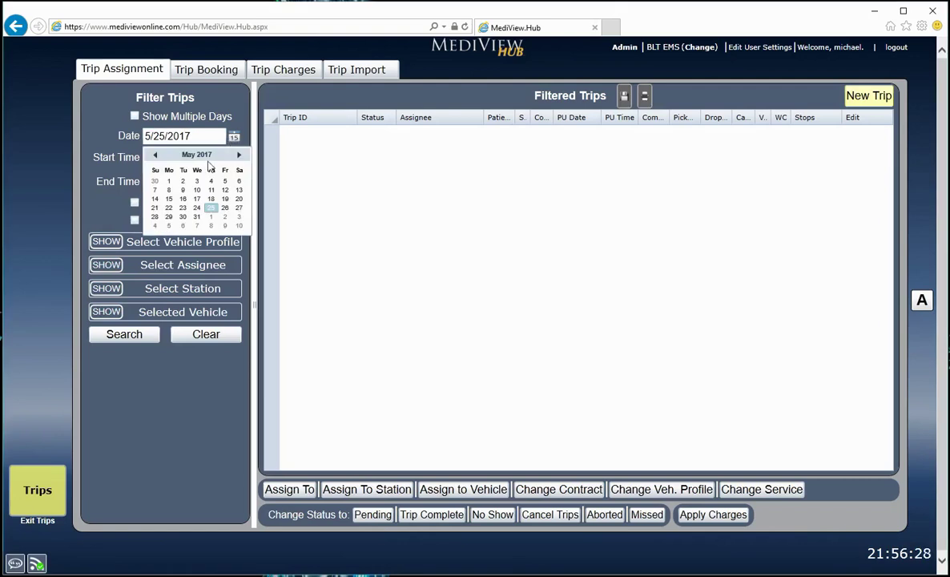
{"action": "left_click", "coordinate": [225, 208]}
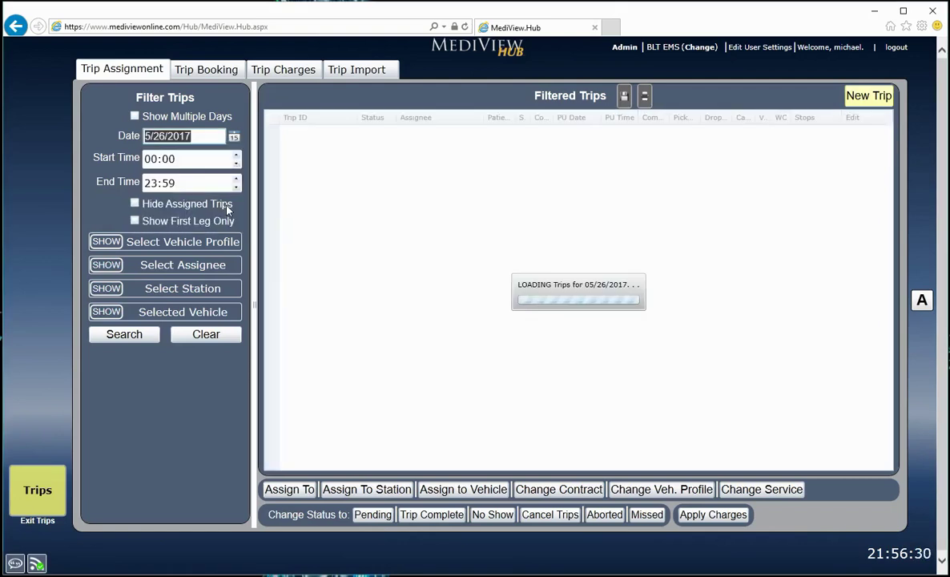
{"action": "left_click", "coordinate": [127, 333]}
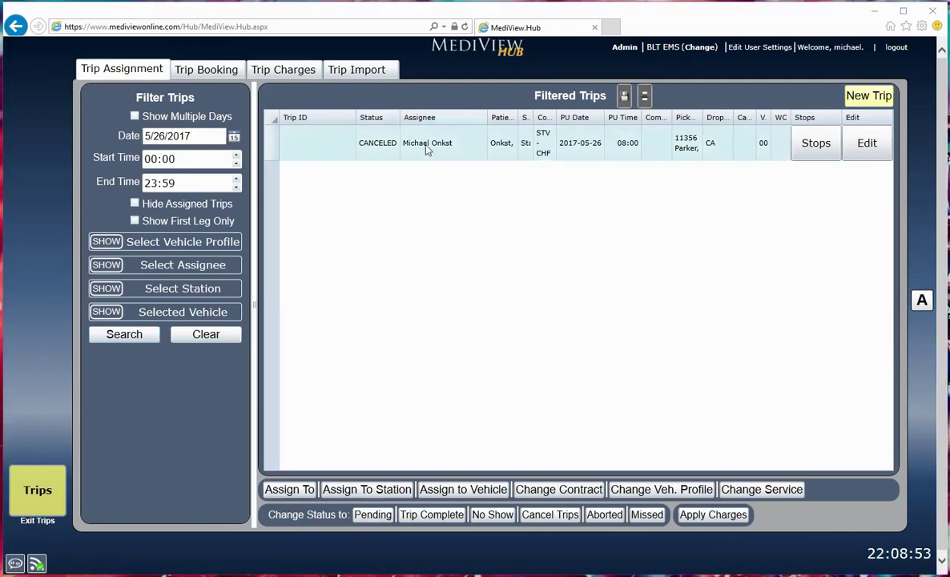
{"action": "left_click", "coordinate": [353, 146]}
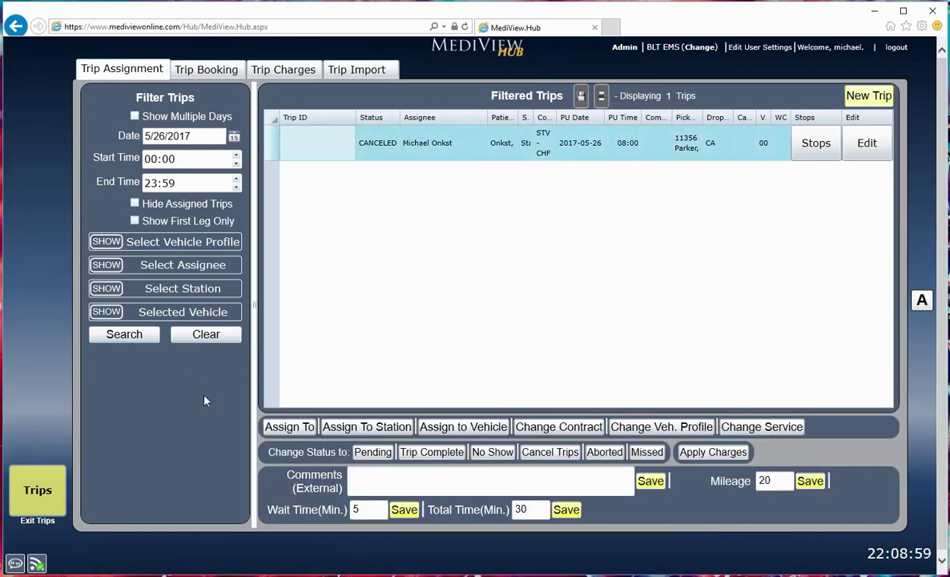
{"action": "left_click", "coordinate": [288, 427]}
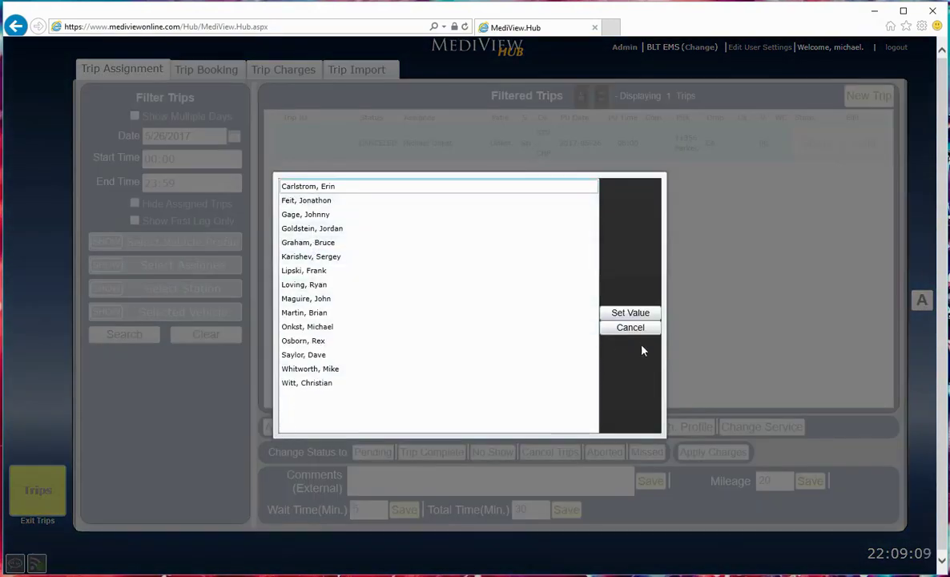
{"action": "left_click", "coordinate": [637, 328]}
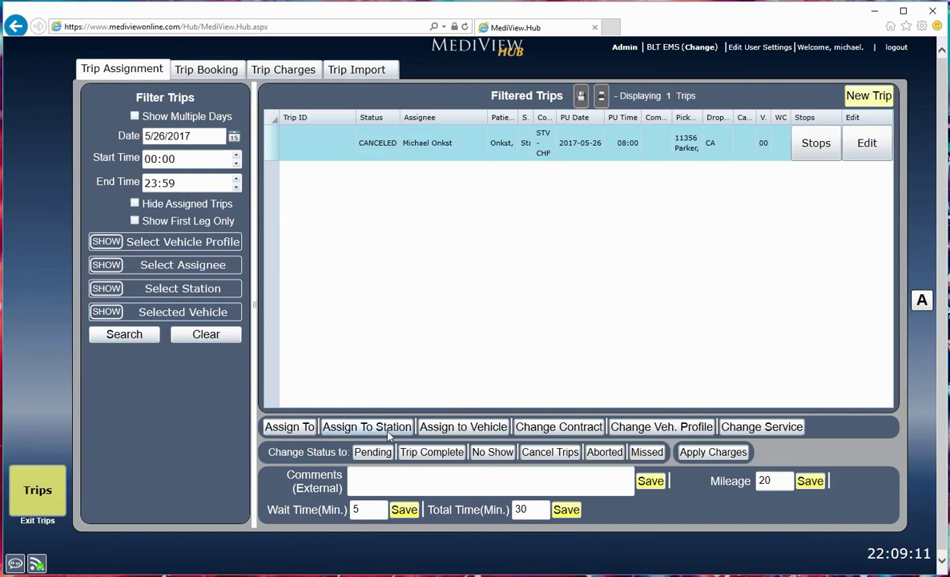
{"action": "left_click", "coordinate": [389, 436]}
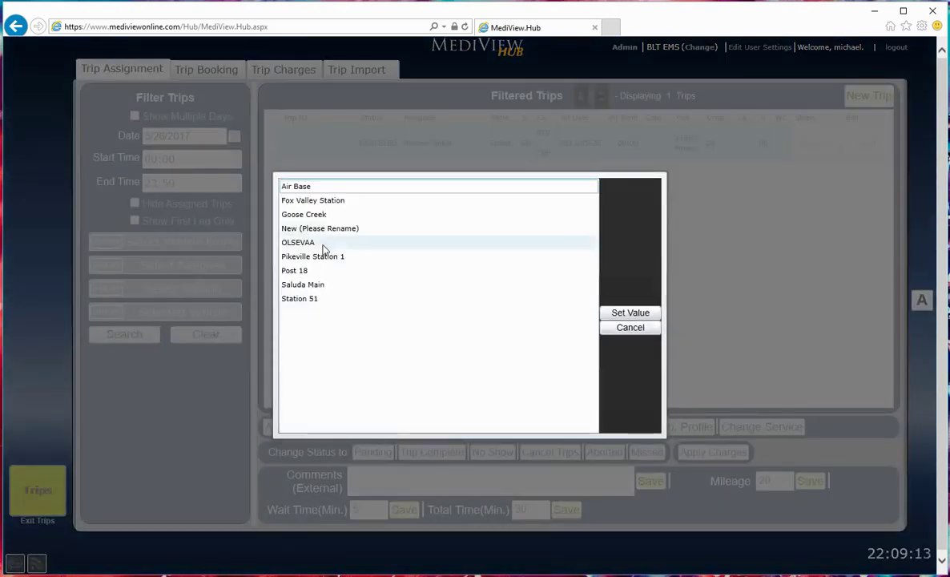
{"action": "left_click", "coordinate": [619, 335]}
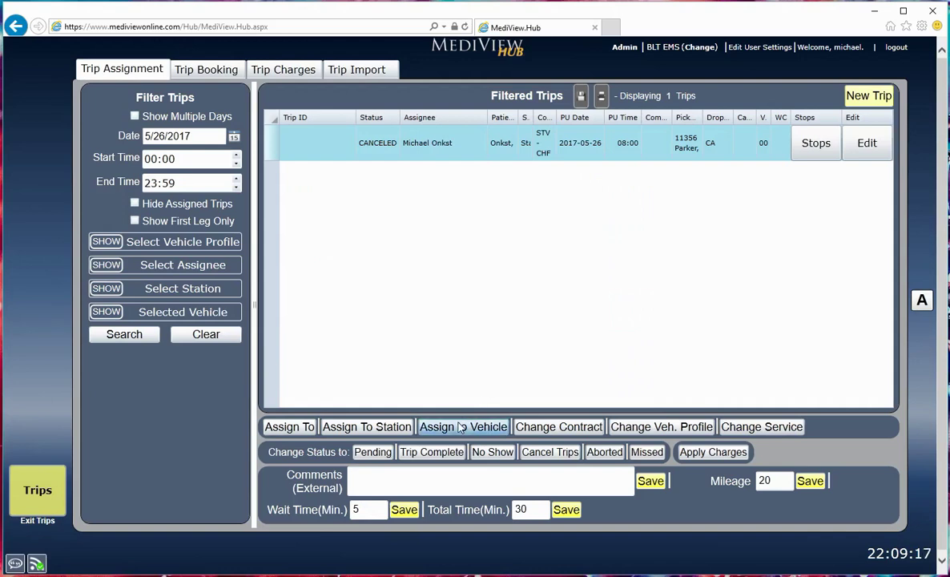
{"action": "left_click", "coordinate": [462, 427]}
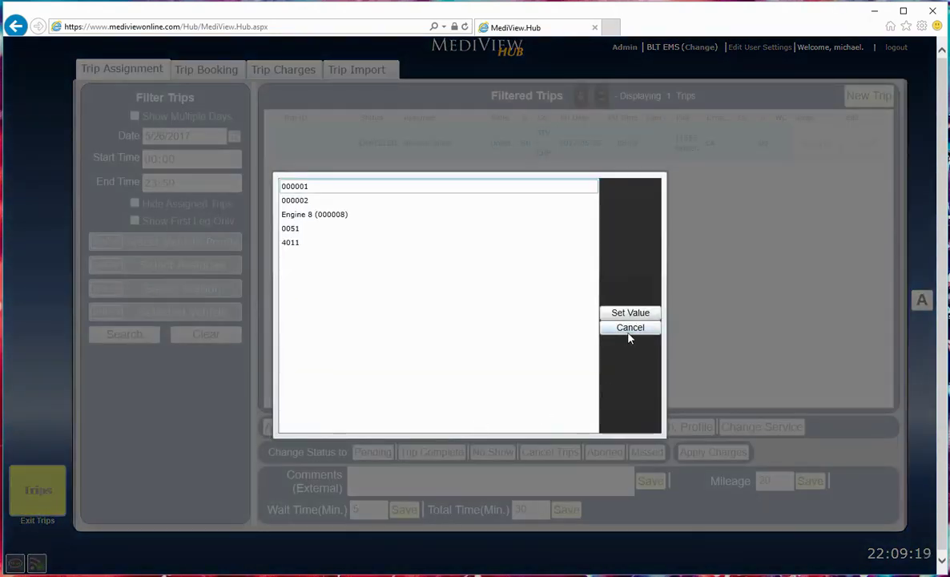
{"action": "left_click", "coordinate": [630, 333]}
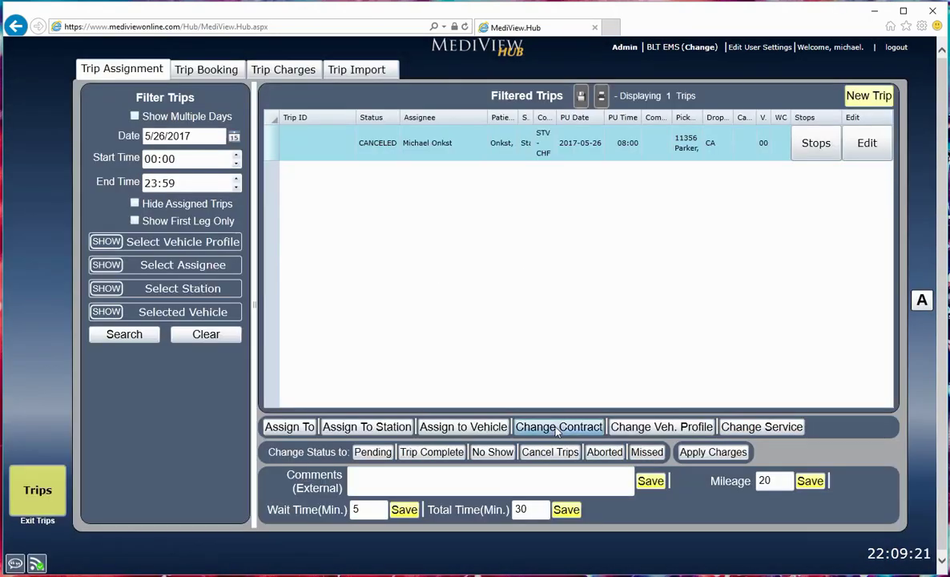
{"action": "left_click", "coordinate": [558, 427]}
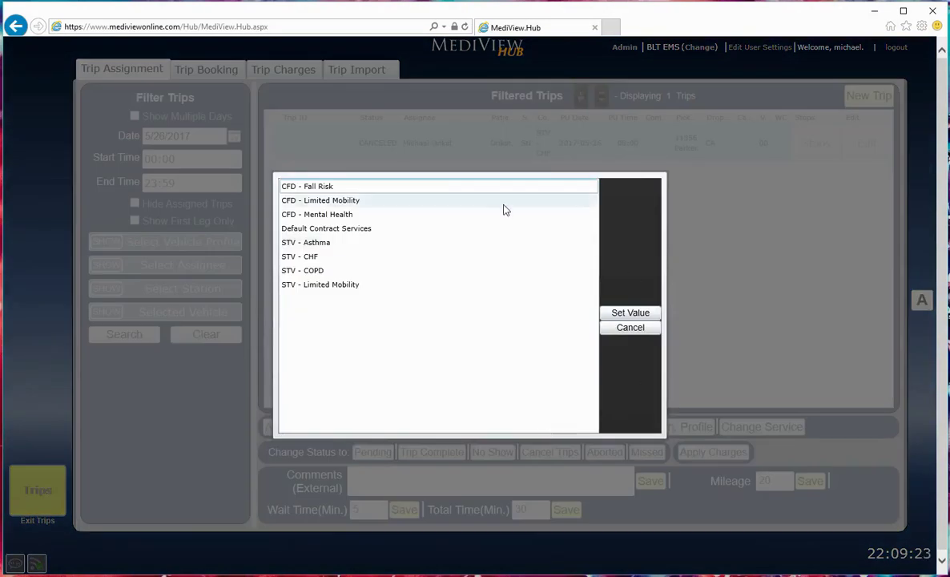
{"action": "left_click", "coordinate": [642, 330]}
{"action": "left_click", "coordinate": [658, 428]}
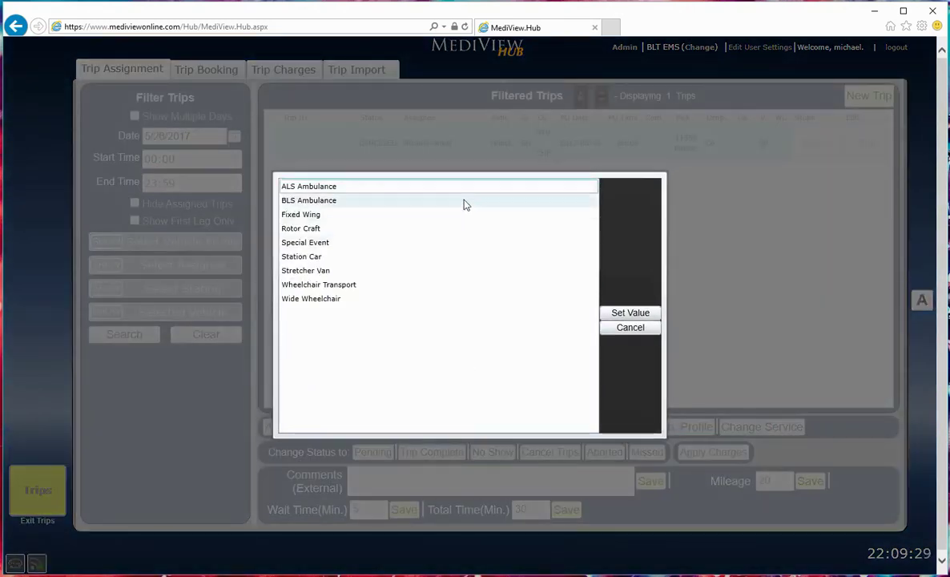
{"action": "left_click", "coordinate": [656, 329]}
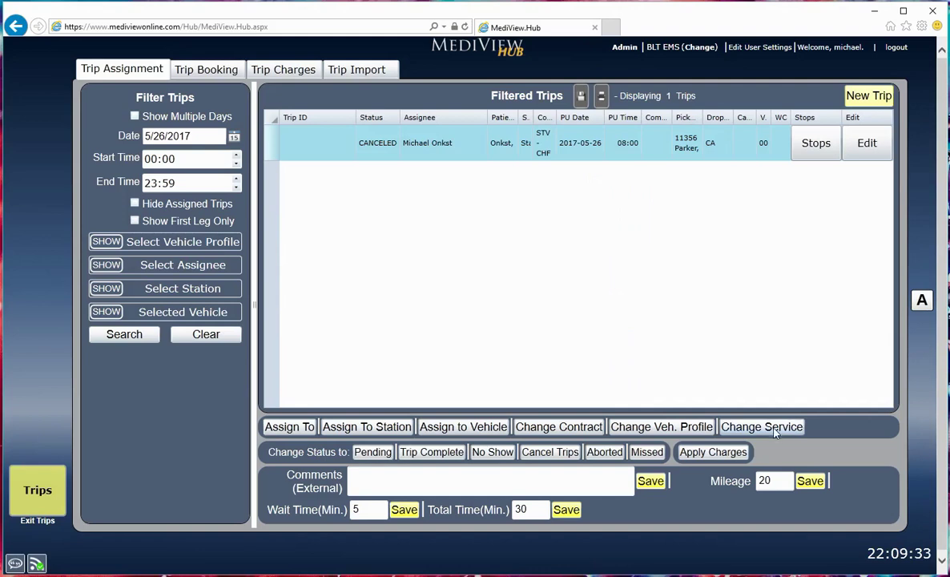
{"action": "left_click", "coordinate": [774, 431]}
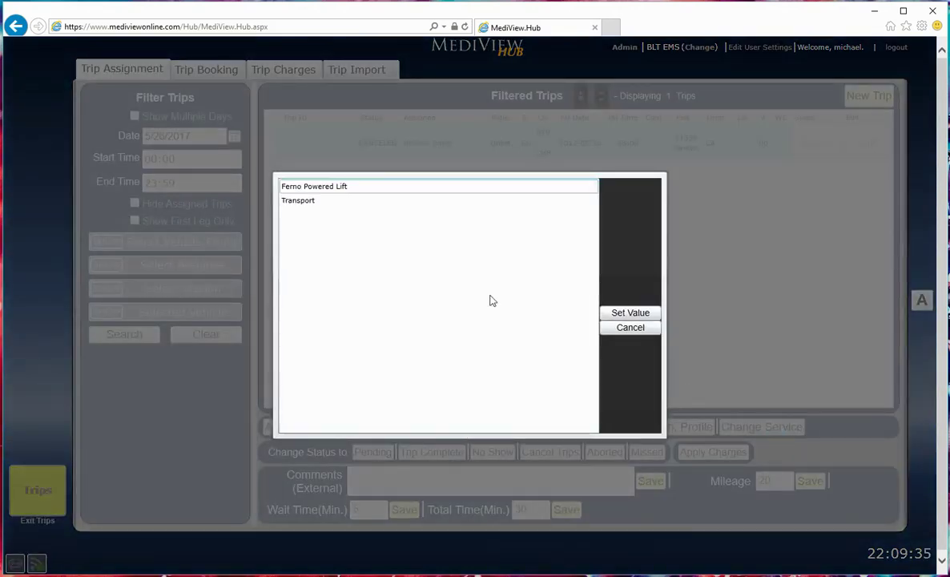
{"action": "left_click", "coordinate": [629, 327]}
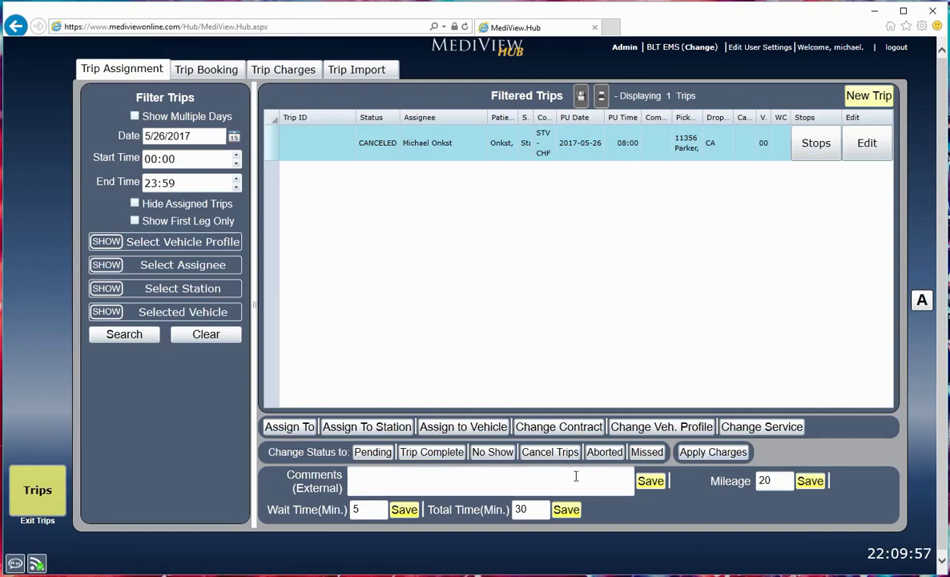
Step: Focus the trip's Mileage, Wait Time and Total Time values in turn
{"action": "left_click", "coordinate": [790, 479]}
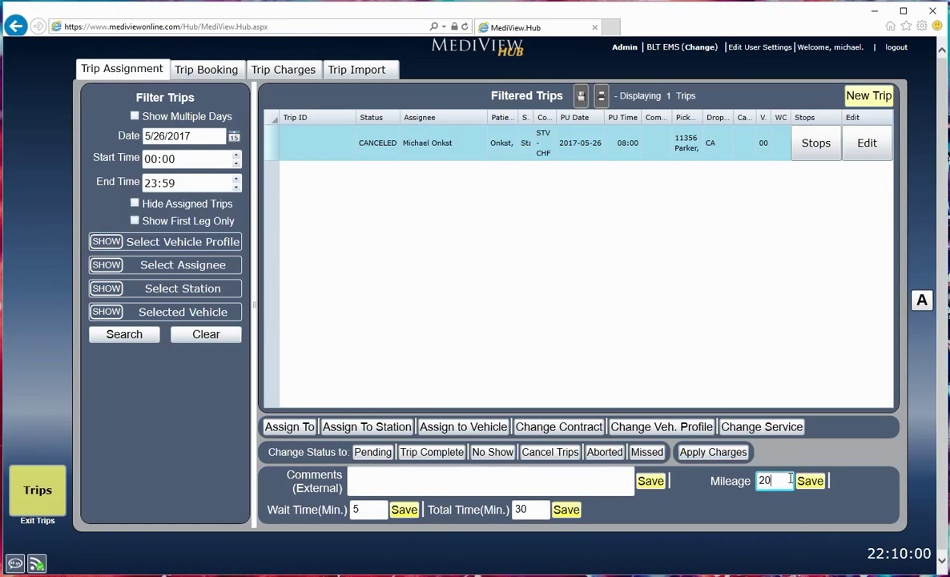
{"action": "left_click", "coordinate": [370, 508]}
{"action": "left_click", "coordinate": [521, 508]}
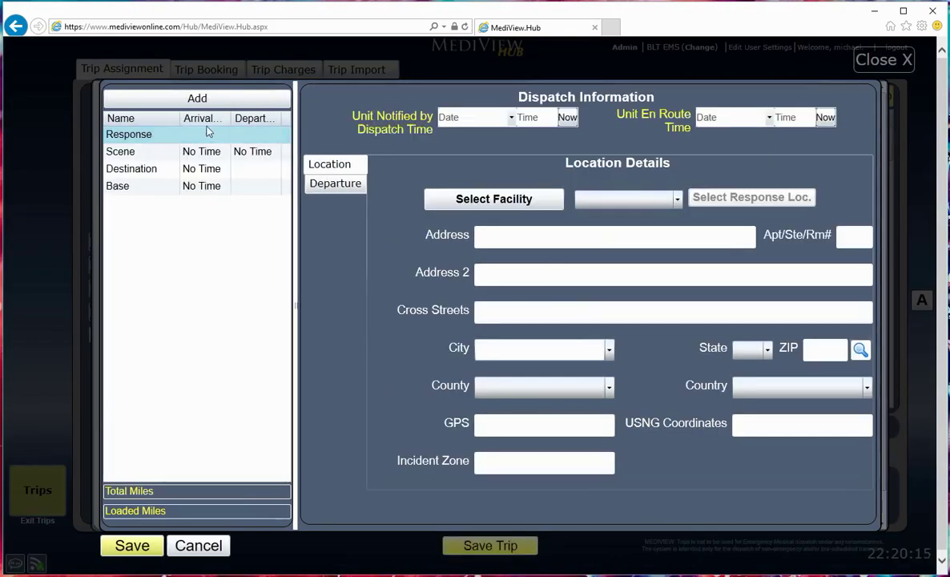
{"action": "left_click", "coordinate": [121, 151]}
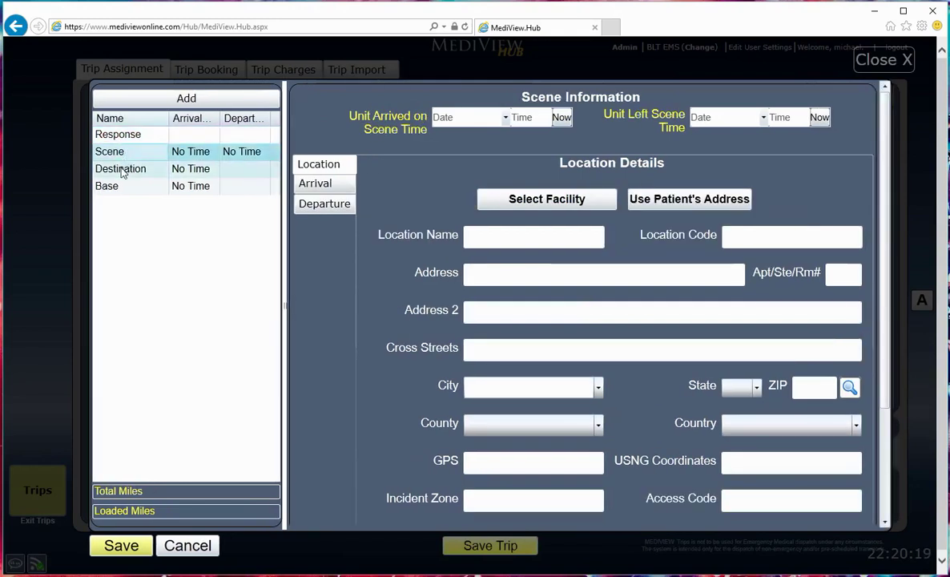
{"action": "left_click", "coordinate": [123, 171]}
{"action": "left_click", "coordinate": [114, 187]}
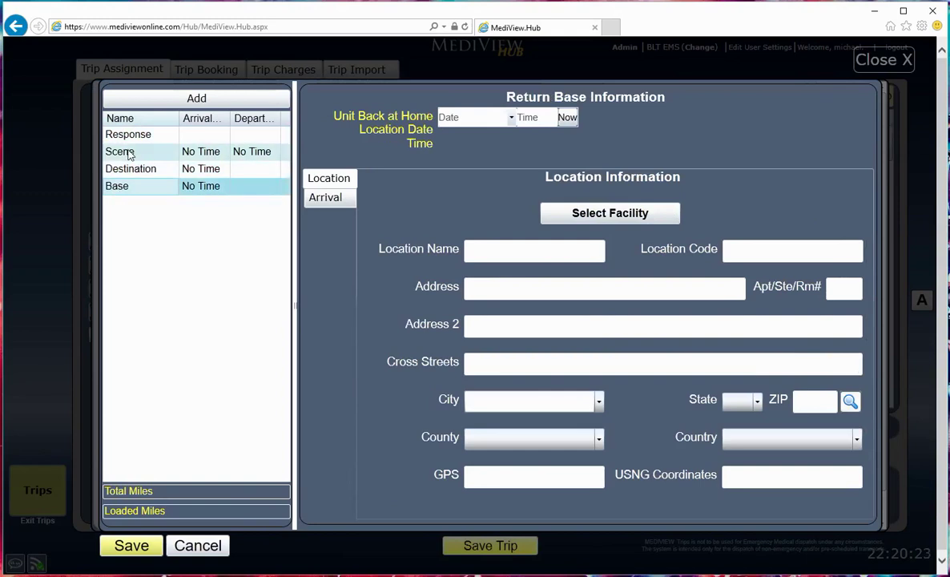
{"action": "left_click", "coordinate": [120, 147]}
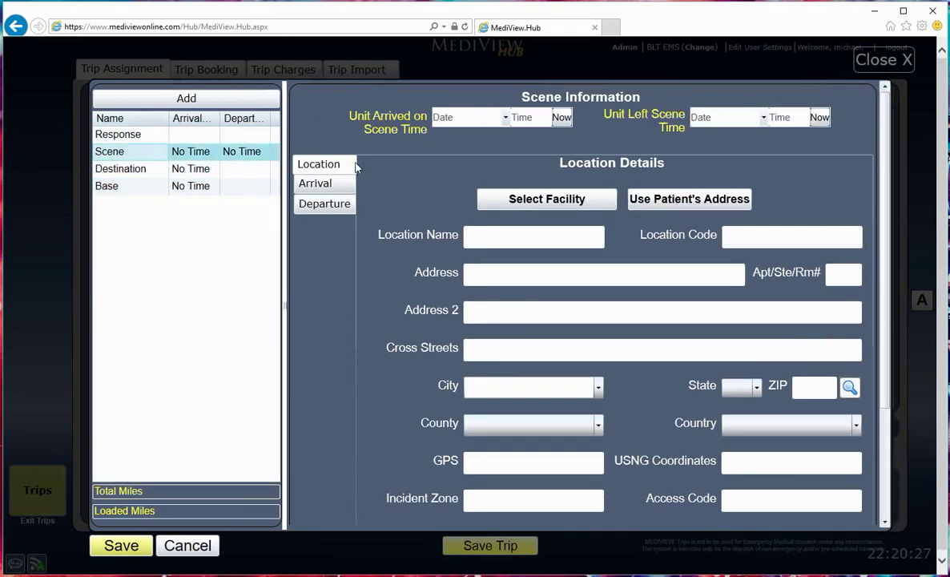
{"action": "left_click", "coordinate": [317, 185]}
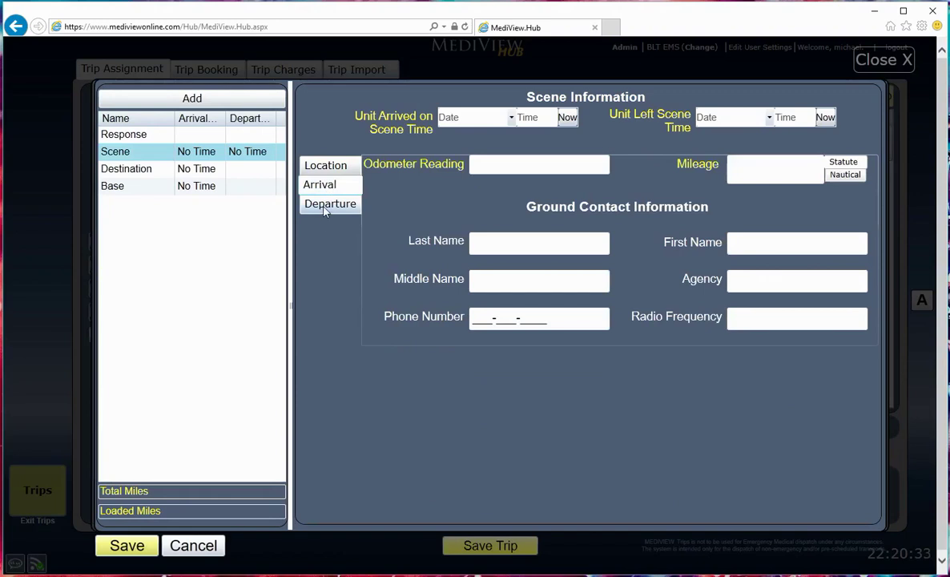
{"action": "left_click", "coordinate": [325, 206]}
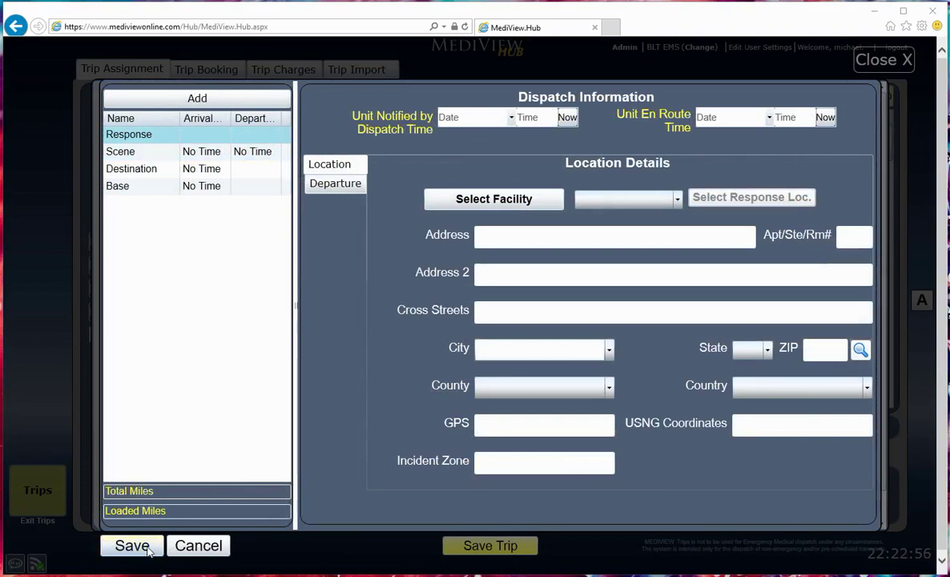
Step: Save the stop details, then save the 5/26/2017 trip
{"action": "left_click", "coordinate": [133, 546]}
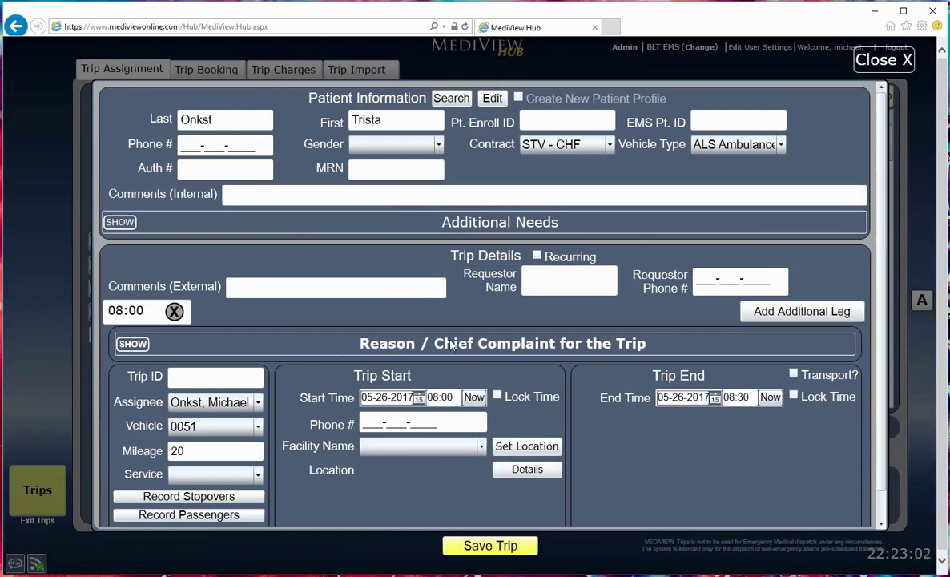
{"action": "left_click", "coordinate": [486, 548]}
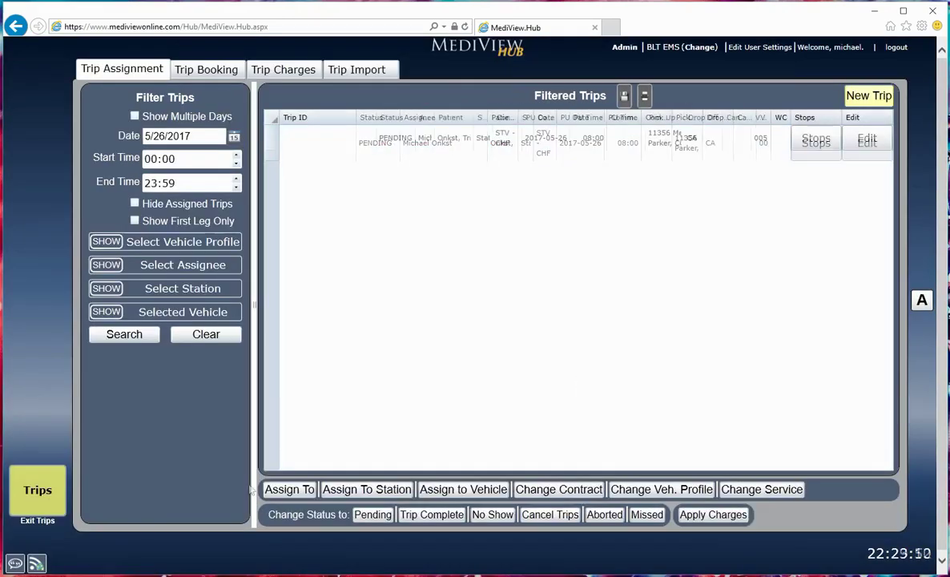
Step: Start a new trip, search patients by last name and load the first matching profile
{"action": "left_click", "coordinate": [881, 96]}
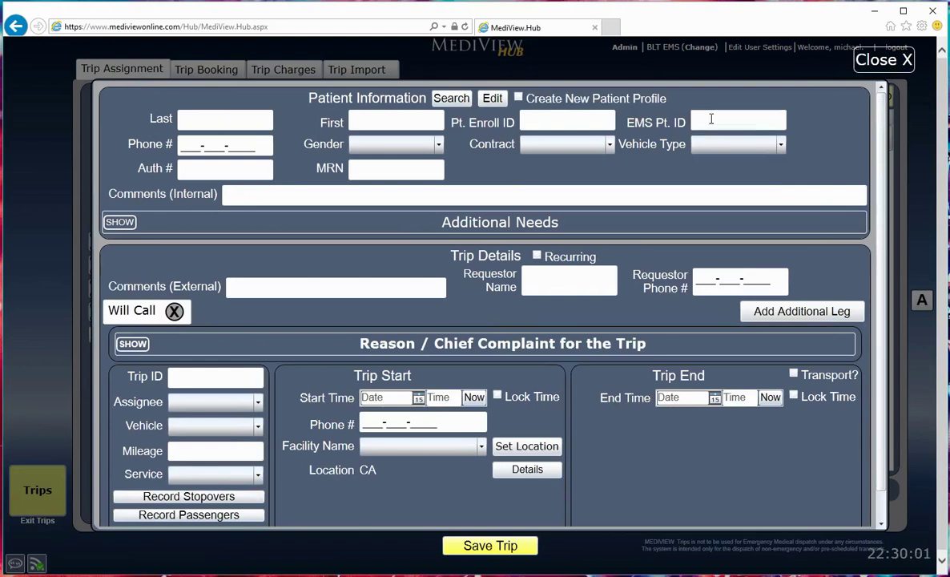
{"action": "left_click", "coordinate": [214, 117]}
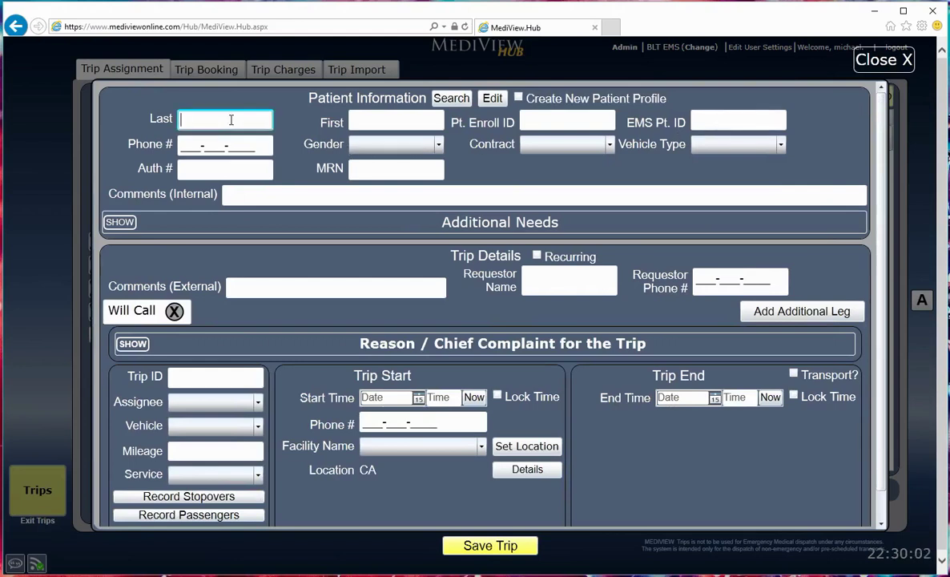
{"action": "type", "text": "Onkst"}
{"action": "left_click", "coordinate": [460, 96]}
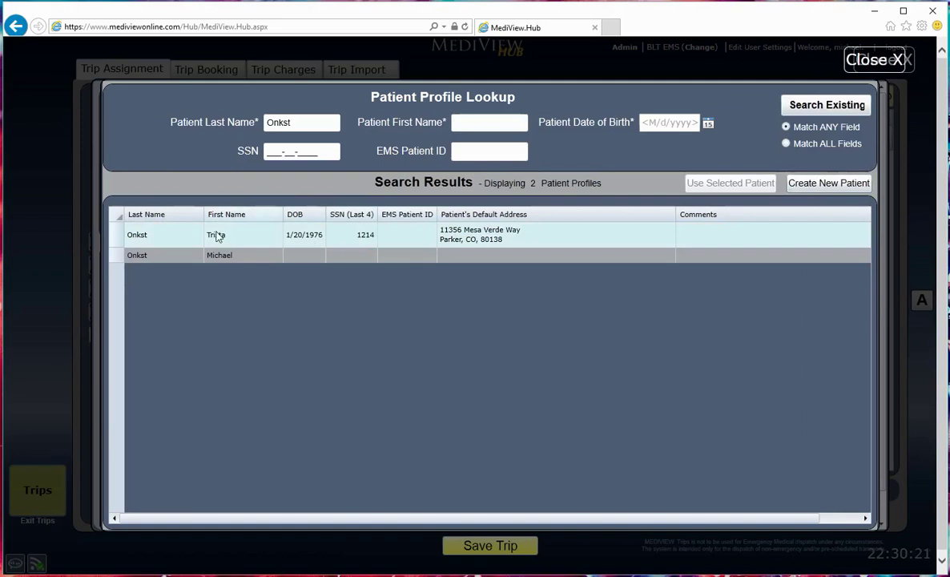
{"action": "left_click", "coordinate": [164, 235]}
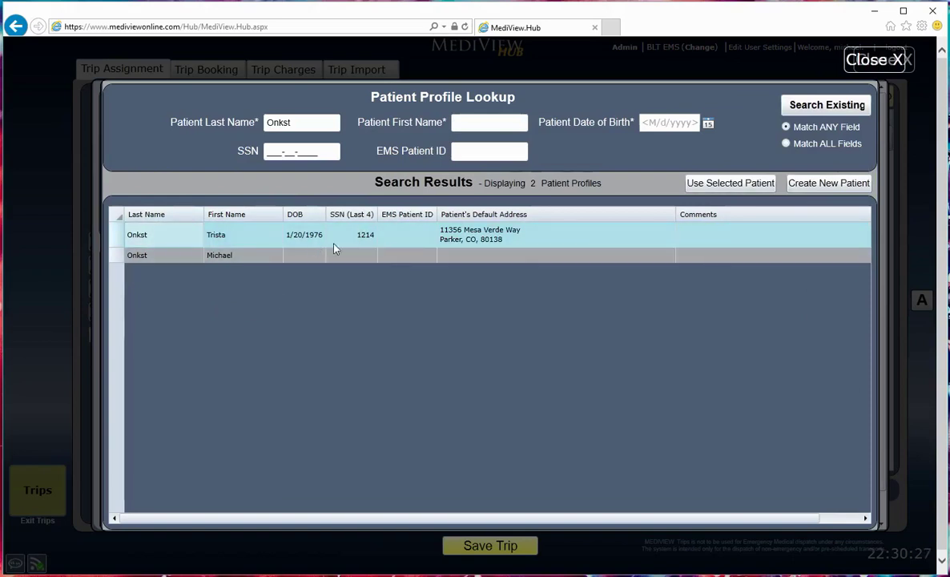
{"action": "left_click", "coordinate": [721, 185]}
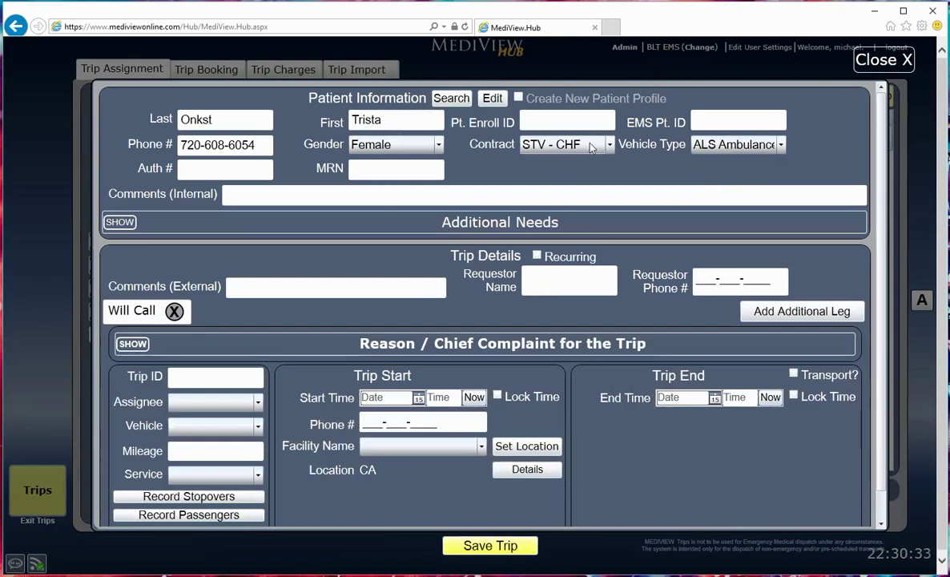
Step: Tick Cardiac Monitor under Additional Needs
{"action": "left_click", "coordinate": [280, 193]}
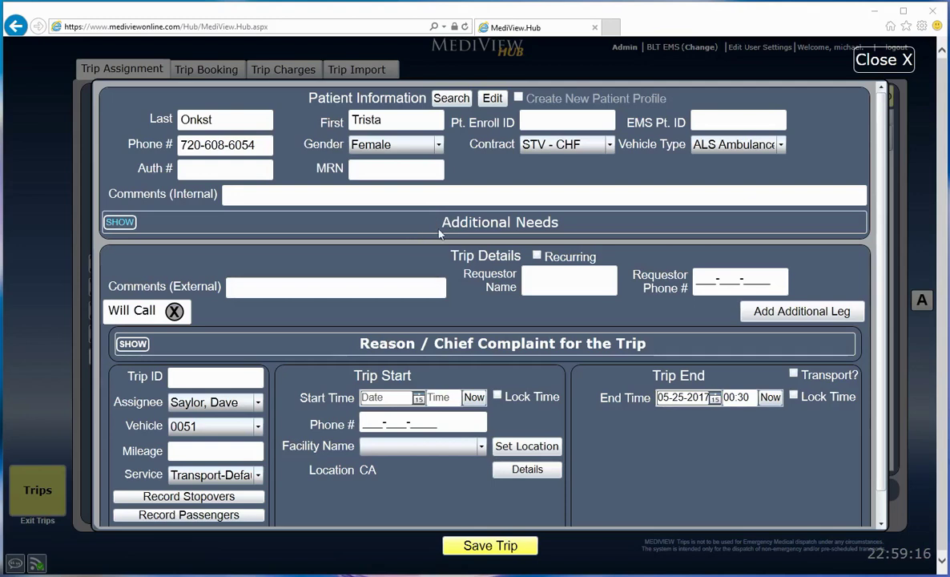
{"action": "left_click", "coordinate": [122, 224]}
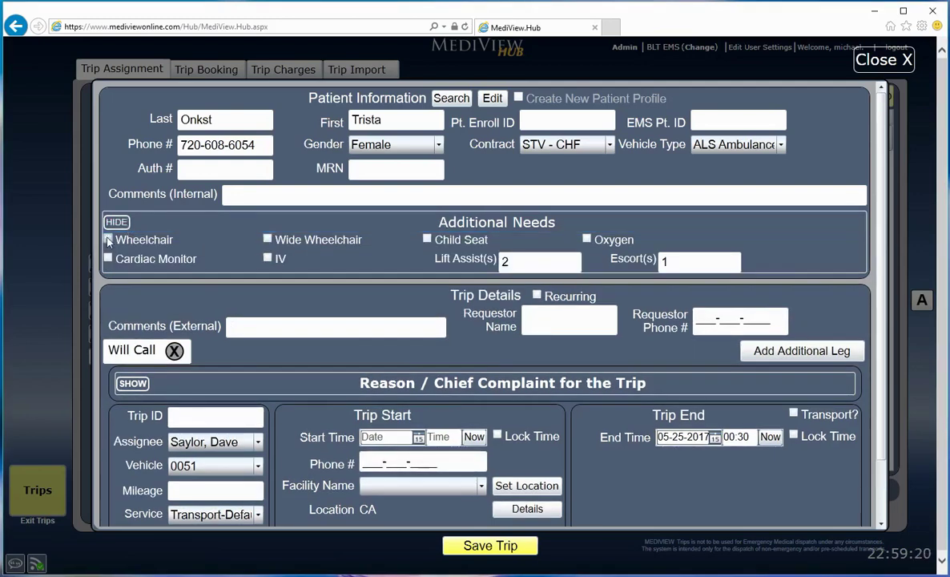
{"action": "left_click", "coordinate": [108, 257]}
{"action": "left_click", "coordinate": [115, 222]}
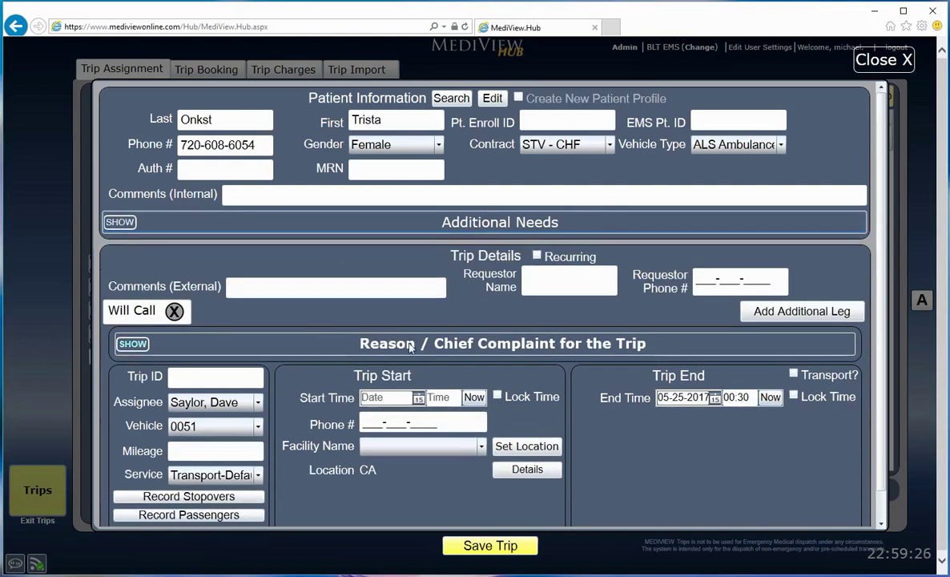
Step: Cycle the Cardiac chief complaint back to checked and collapse the complaint choices
{"action": "left_click", "coordinate": [134, 346]}
{"action": "scroll", "coordinate": [336, 370], "scroll_direction": "down", "scroll_amount": 1}
{"action": "left_click", "coordinate": [373, 413]}
{"action": "left_click", "coordinate": [373, 415]}
{"action": "left_click", "coordinate": [374, 415]}
{"action": "left_click", "coordinate": [373, 415]}
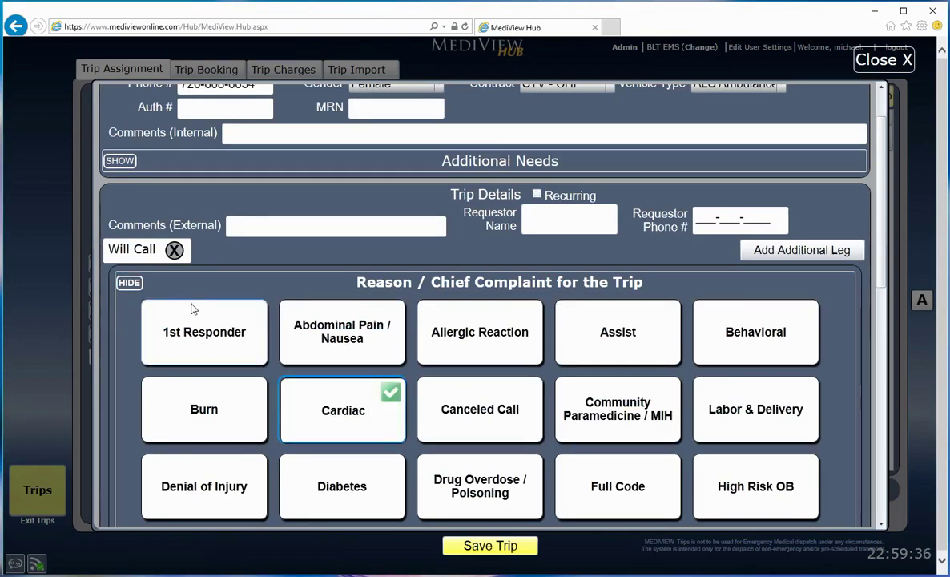
{"action": "left_click", "coordinate": [129, 281]}
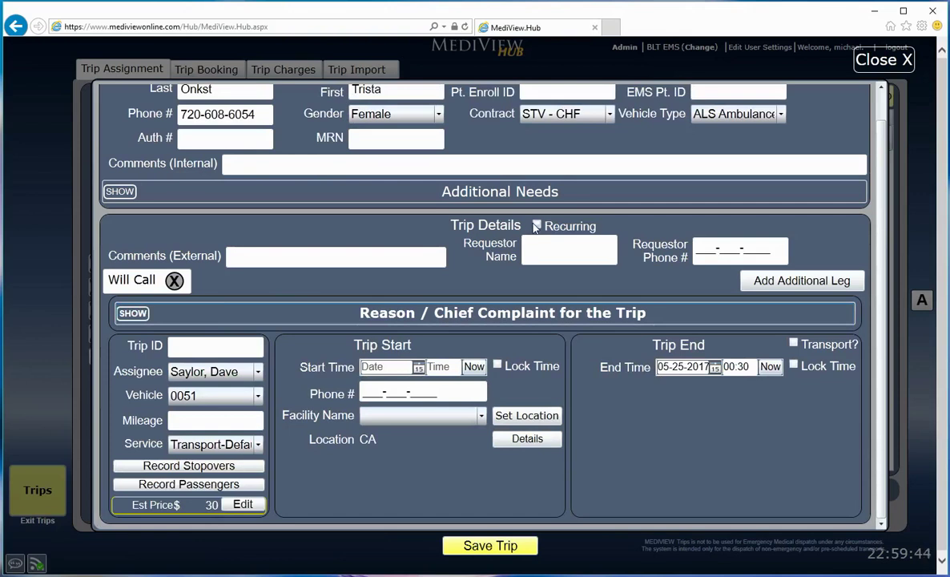
{"action": "left_click", "coordinate": [536, 227]}
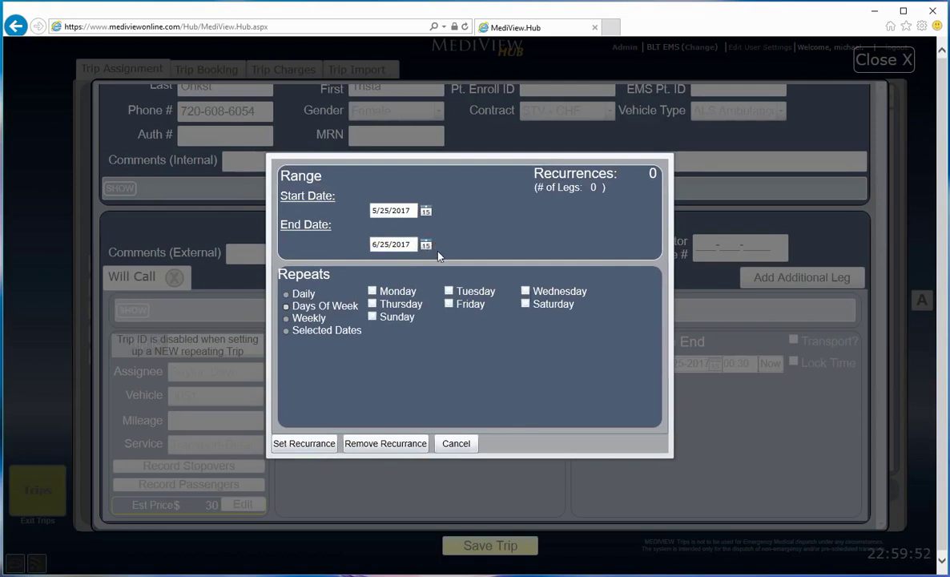
{"action": "left_click", "coordinate": [457, 443]}
{"action": "left_click", "coordinate": [357, 370]}
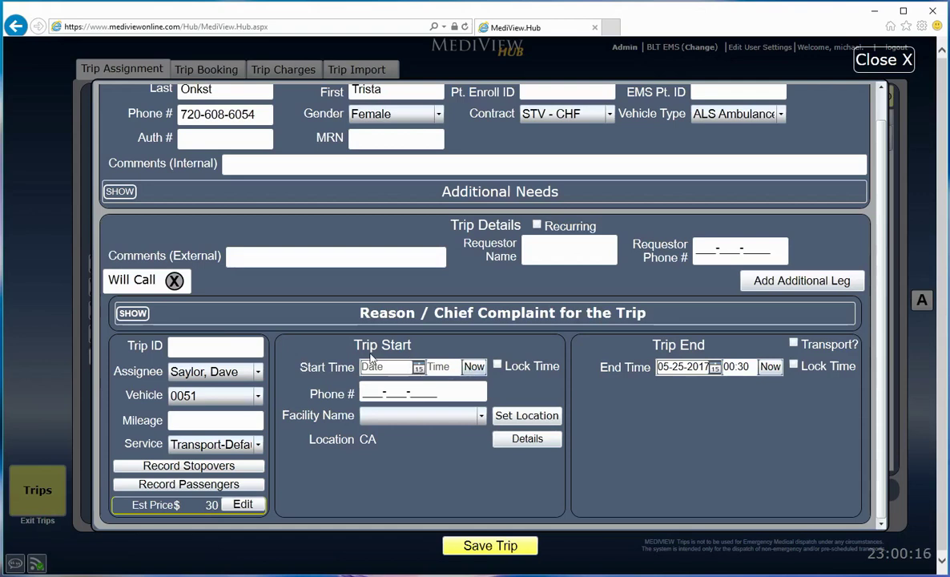
Step: Set the first leg to start now at 23:00 and add a second leg
{"action": "left_click", "coordinate": [474, 366]}
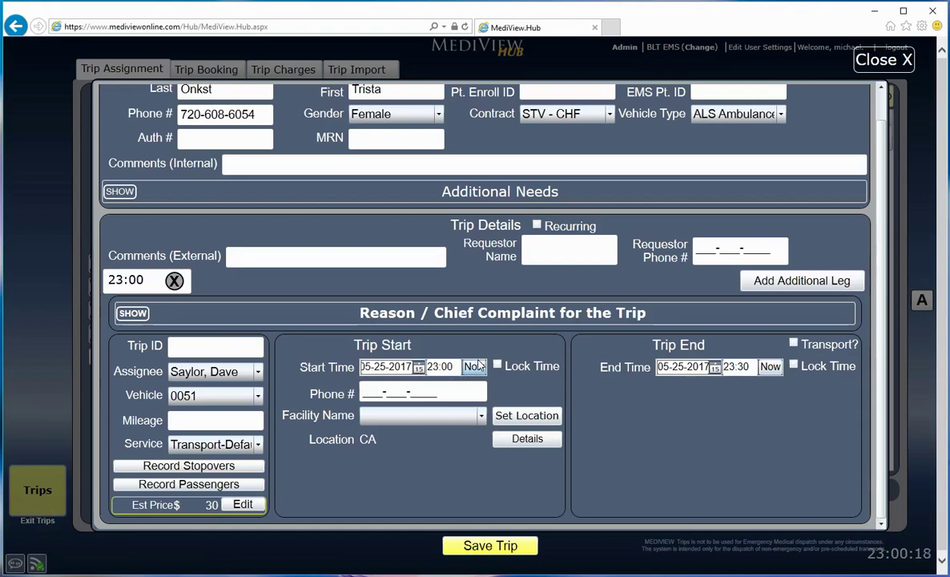
{"action": "double_click", "coordinate": [450, 366]}
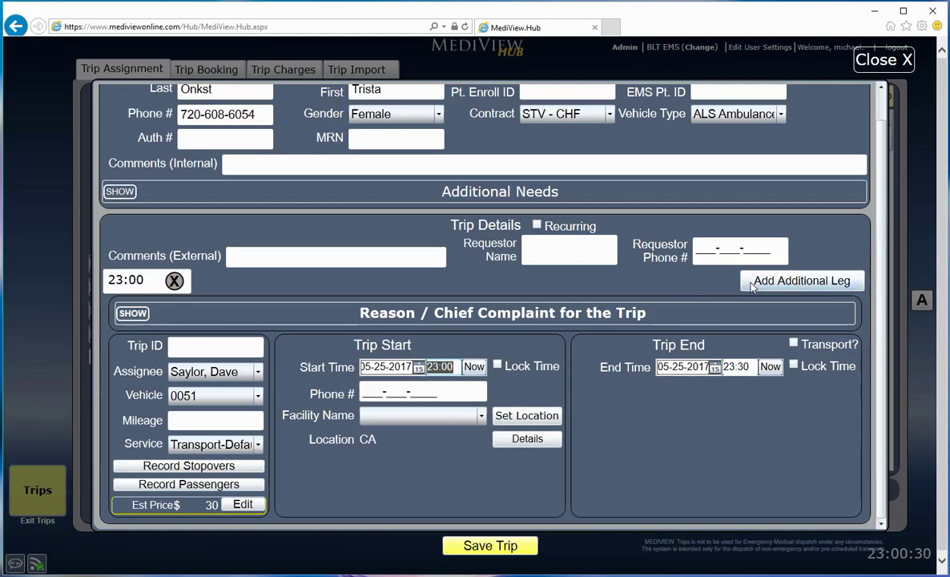
{"action": "left_click", "coordinate": [799, 281]}
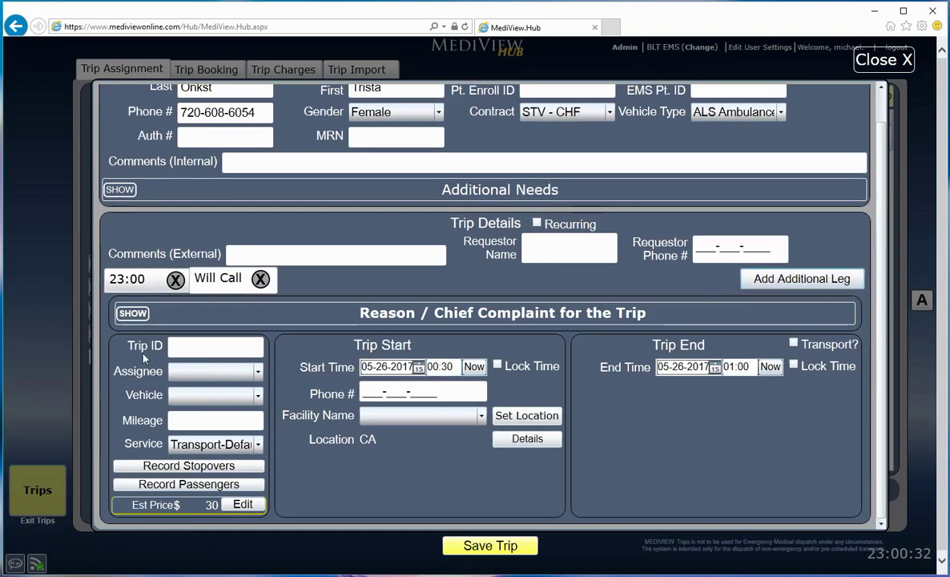
Step: Move the Will Call leg's start date to 05-27-2017 and mark it as a transport
{"action": "left_click", "coordinate": [133, 313]}
{"action": "left_click", "coordinate": [138, 280]}
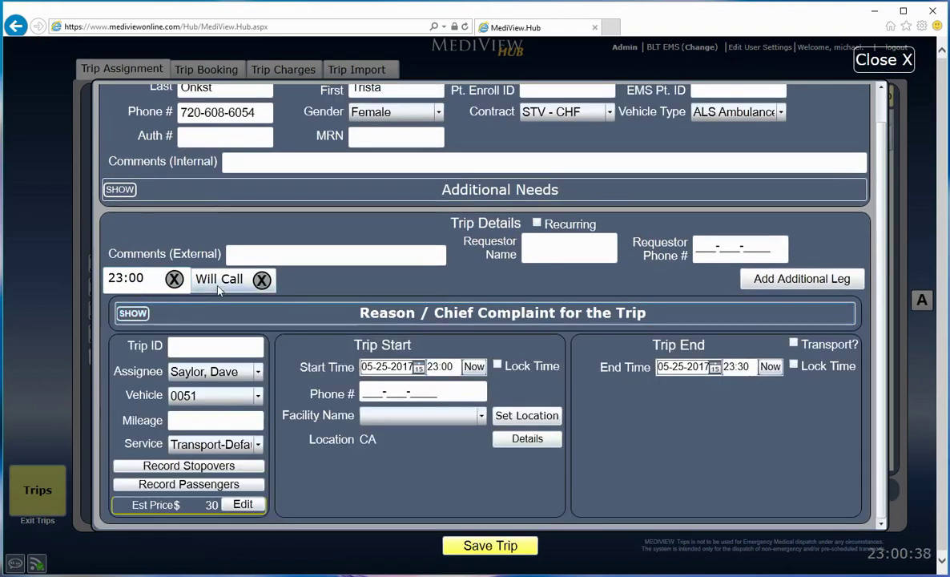
{"action": "left_click", "coordinate": [217, 279]}
{"action": "left_click", "coordinate": [130, 279]}
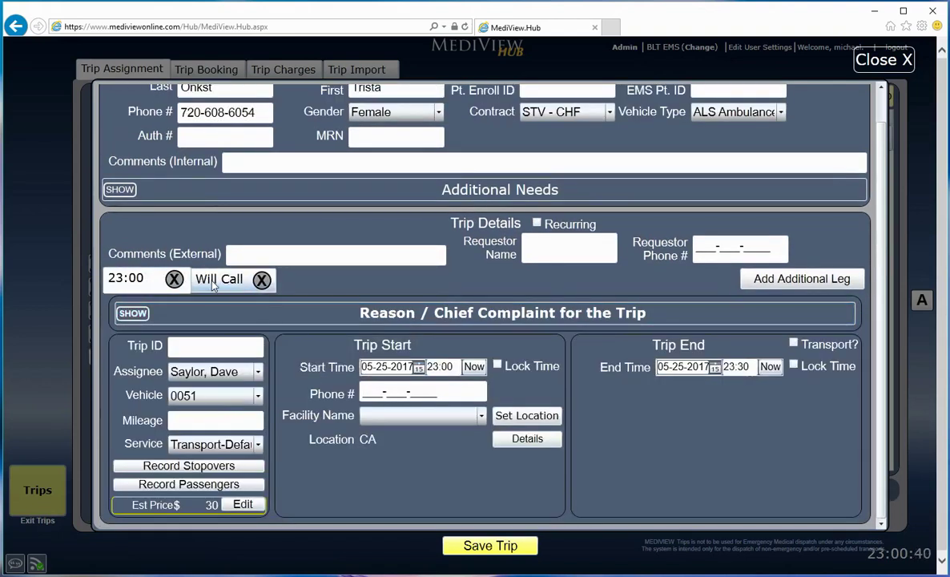
{"action": "left_click", "coordinate": [210, 278]}
{"action": "left_click", "coordinate": [186, 282]}
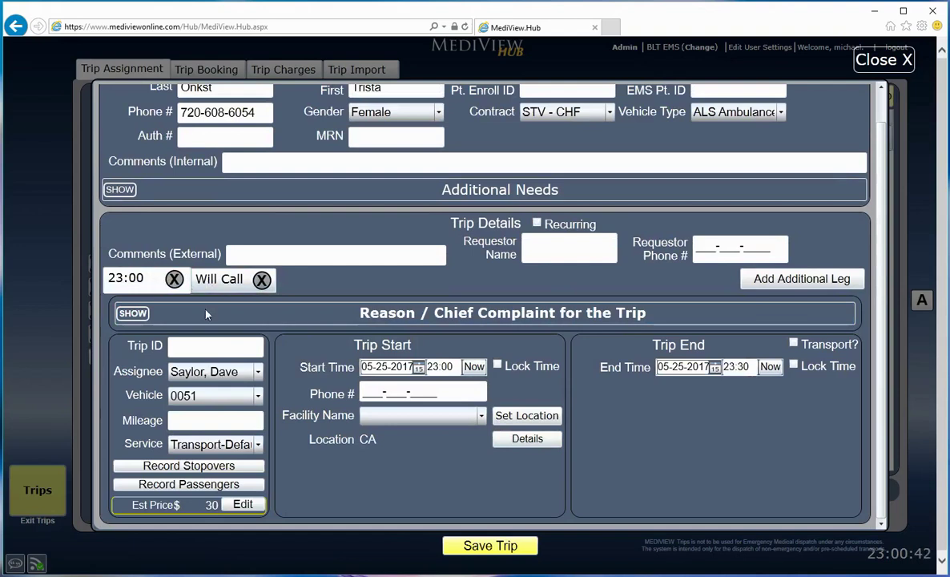
{"action": "left_click", "coordinate": [213, 285]}
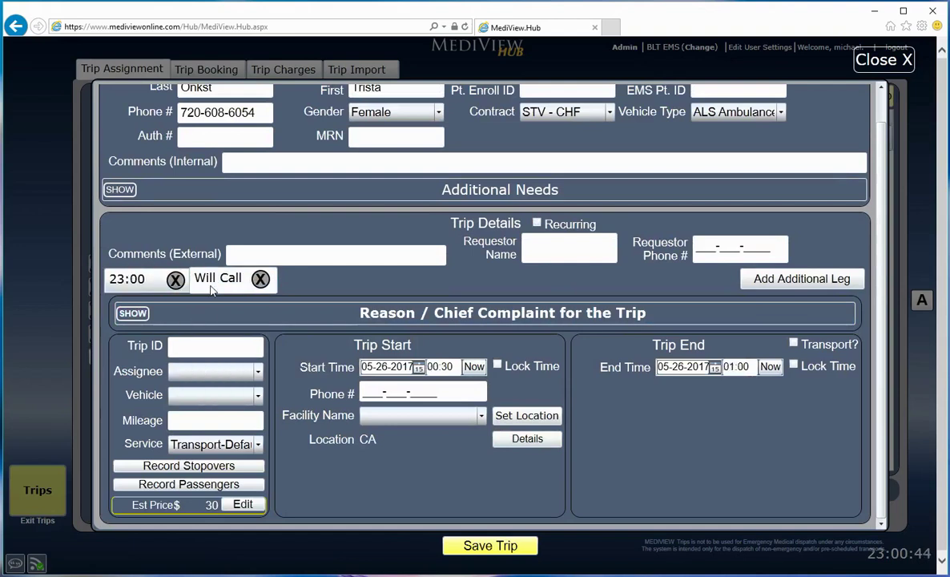
{"action": "left_click", "coordinate": [146, 276]}
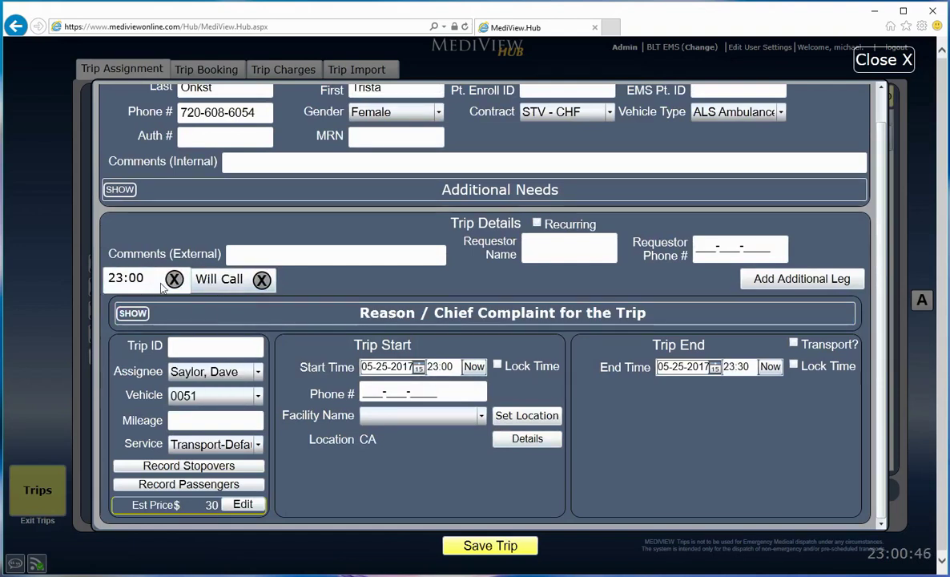
{"action": "left_click", "coordinate": [205, 286]}
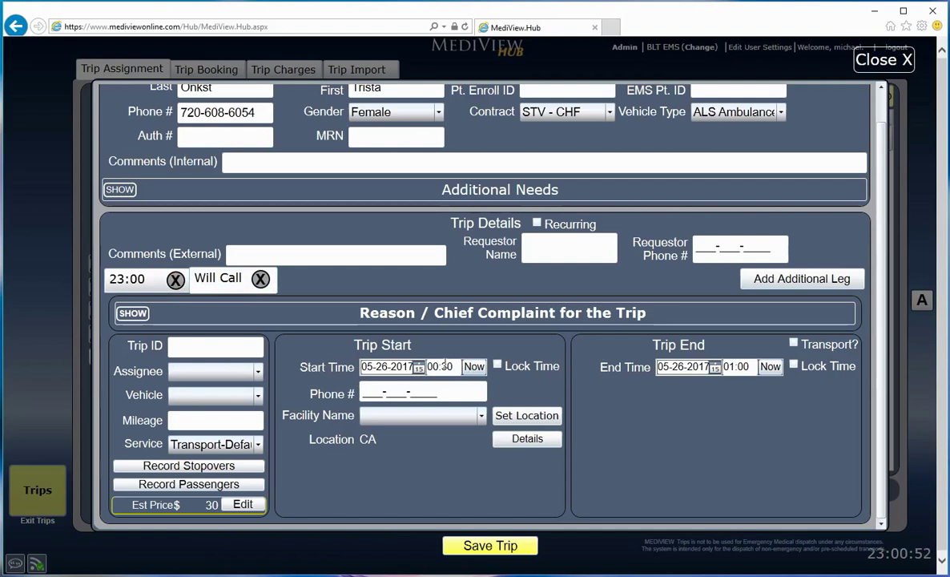
{"action": "left_click", "coordinate": [418, 368]}
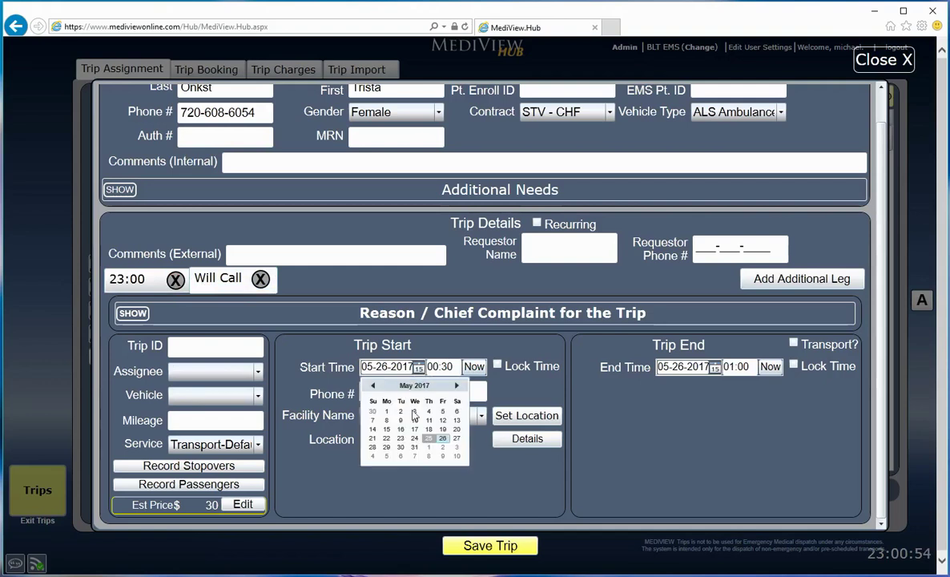
{"action": "left_click", "coordinate": [456, 439]}
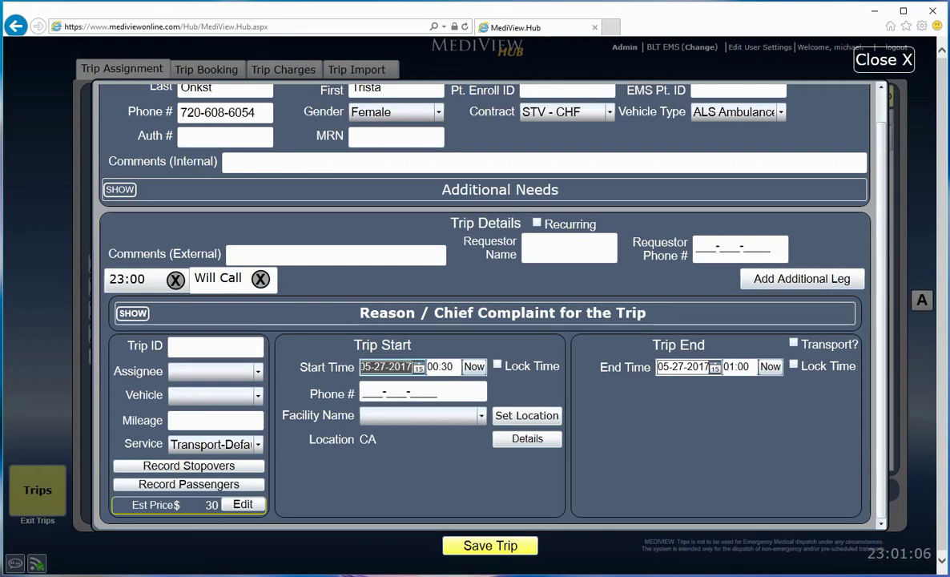
{"action": "left_click", "coordinate": [793, 343]}
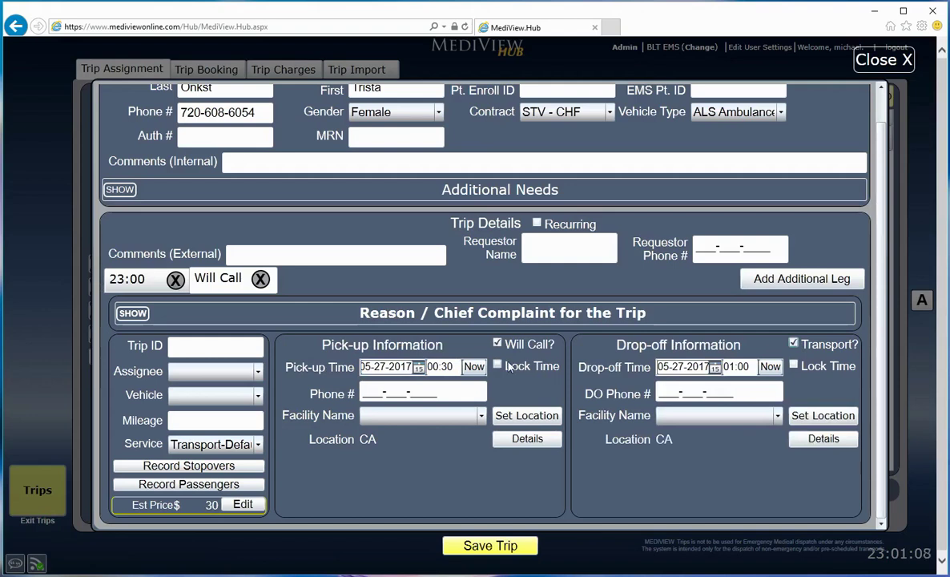
Step: Clear Will Call and Transport on the second leg and give the 00:30 leg an assignee
{"action": "left_click", "coordinate": [498, 345]}
{"action": "left_click", "coordinate": [798, 343]}
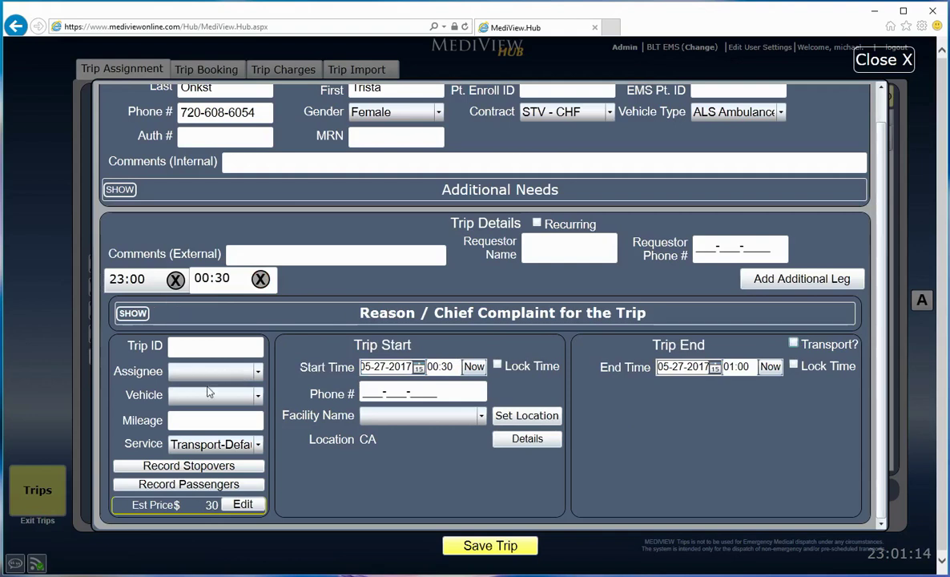
{"action": "left_click", "coordinate": [128, 287]}
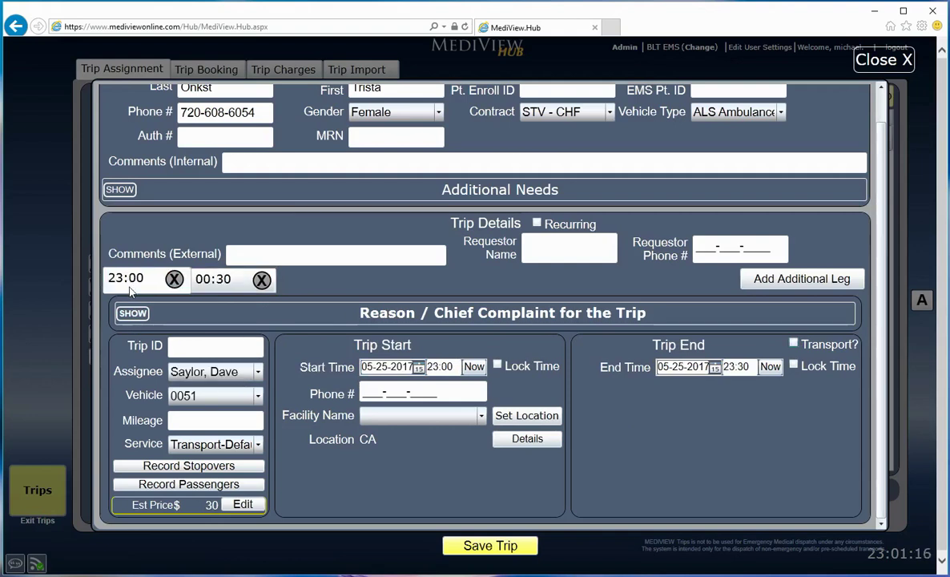
{"action": "left_click", "coordinate": [225, 290]}
{"action": "left_click", "coordinate": [240, 371]}
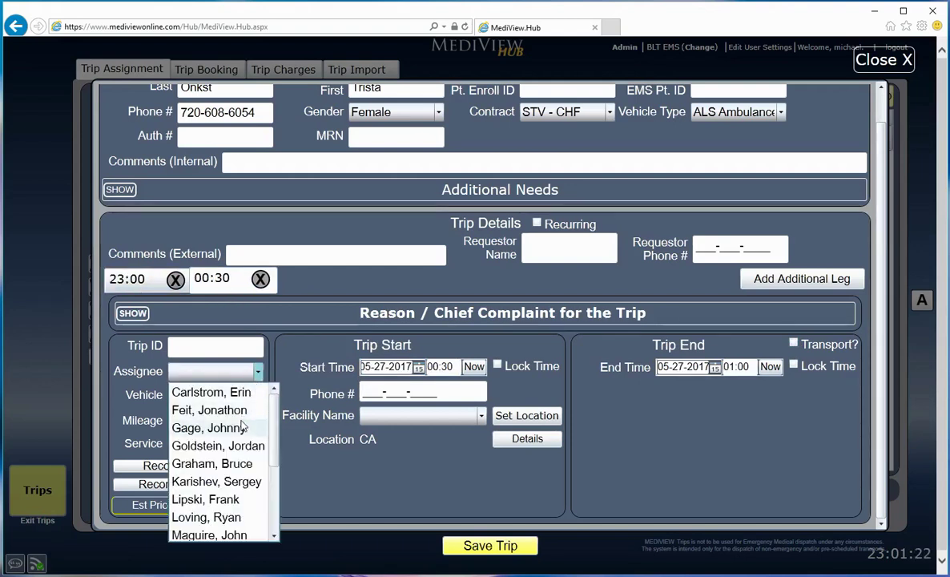
{"action": "left_click", "coordinate": [241, 410]}
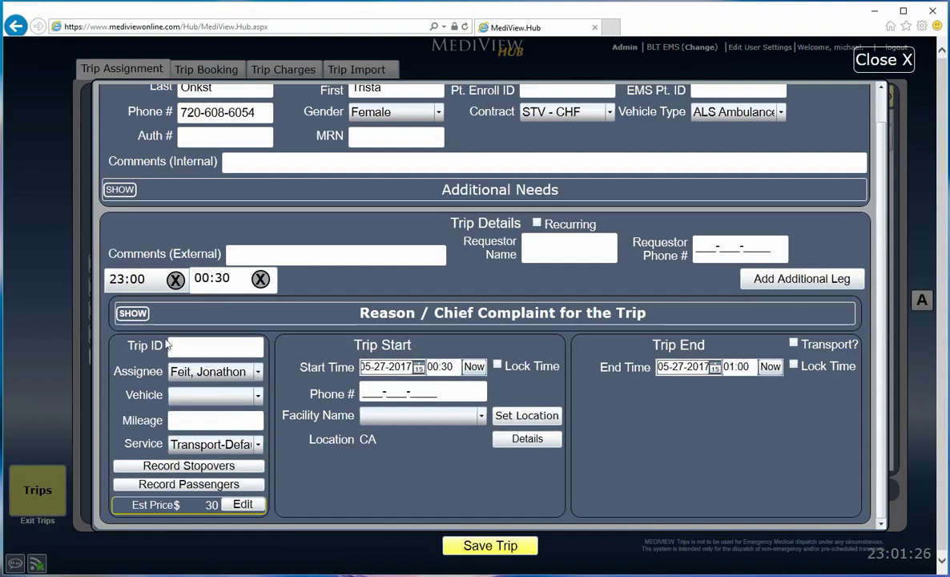
Step: Compare the two legs, ending on the 23:00 leg with vehicle 0051
{"action": "left_click", "coordinate": [133, 286]}
{"action": "left_click", "coordinate": [237, 289]}
{"action": "left_click", "coordinate": [127, 285]}
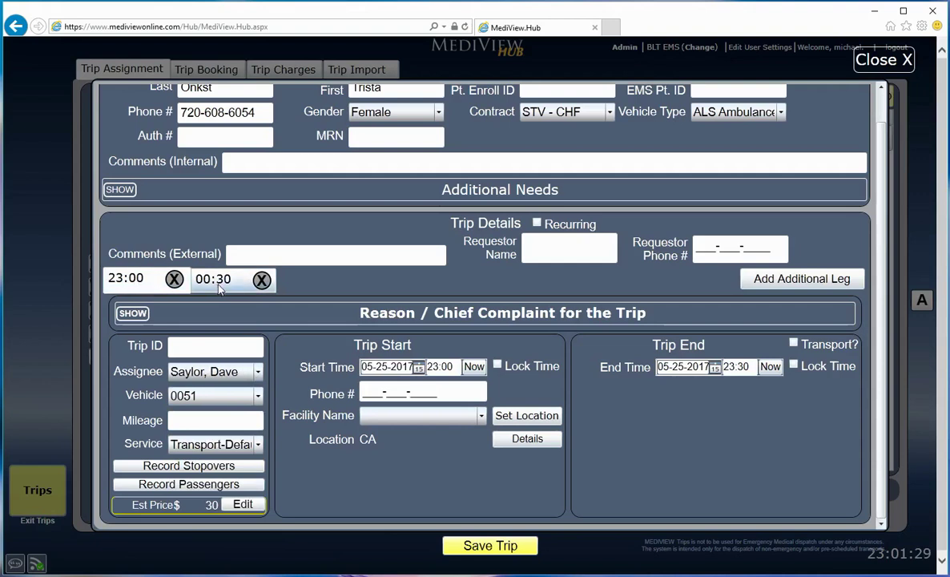
{"action": "left_click", "coordinate": [221, 289]}
{"action": "left_click", "coordinate": [129, 285]}
Step: Add a new stop under Record Stopovers and close back to the trip form
{"action": "left_click", "coordinate": [172, 471]}
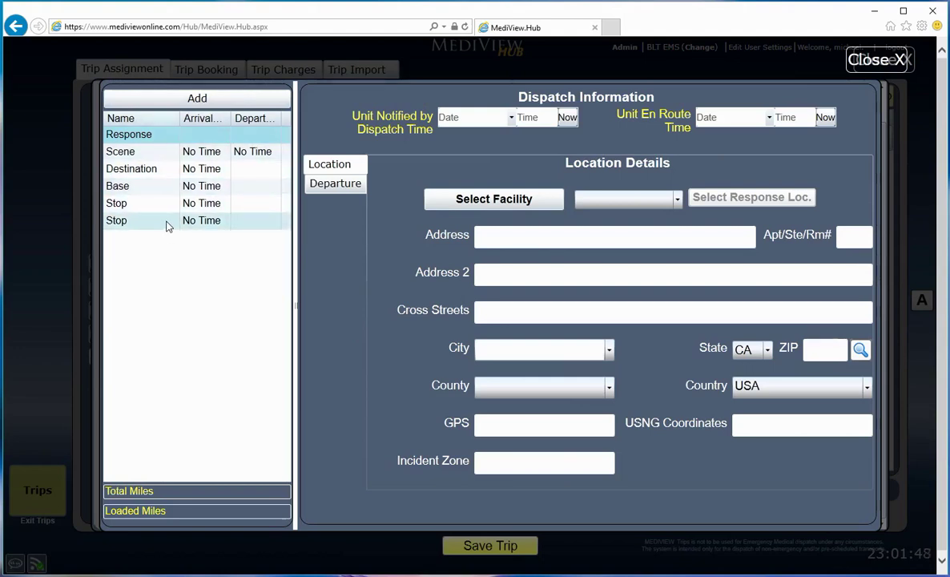
{"action": "left_click", "coordinate": [190, 107]}
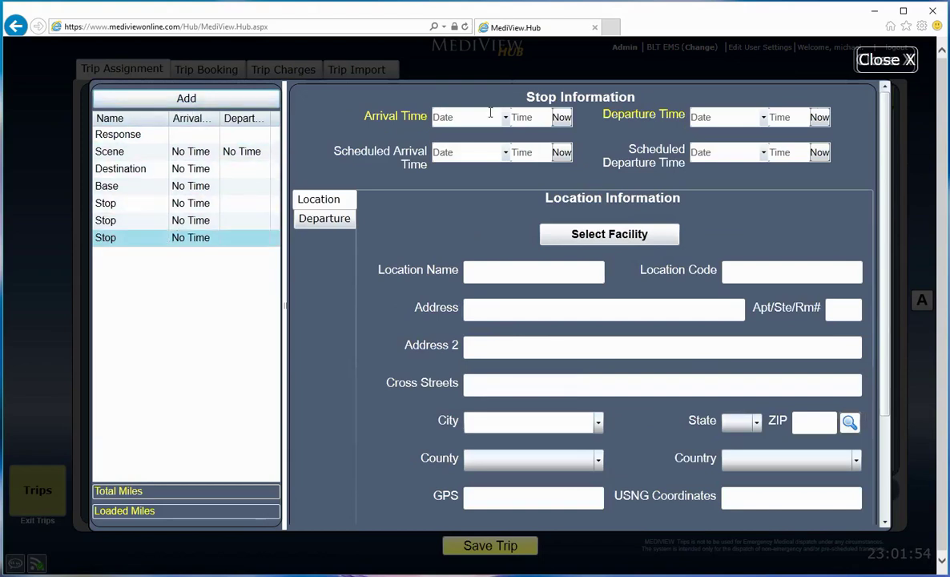
{"action": "left_click", "coordinate": [861, 60]}
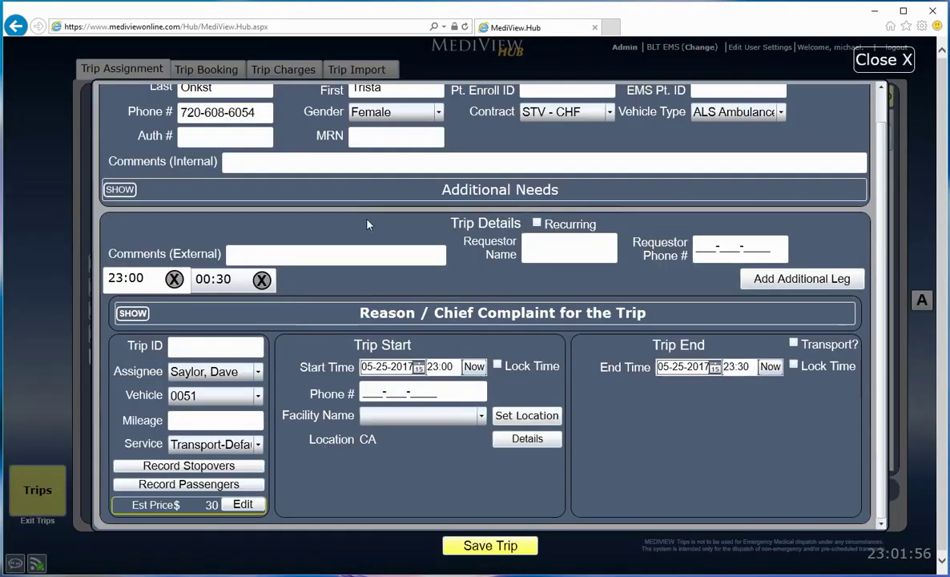
Step: Record the first passenger as Father, entering his last and first name
{"action": "left_click", "coordinate": [199, 485]}
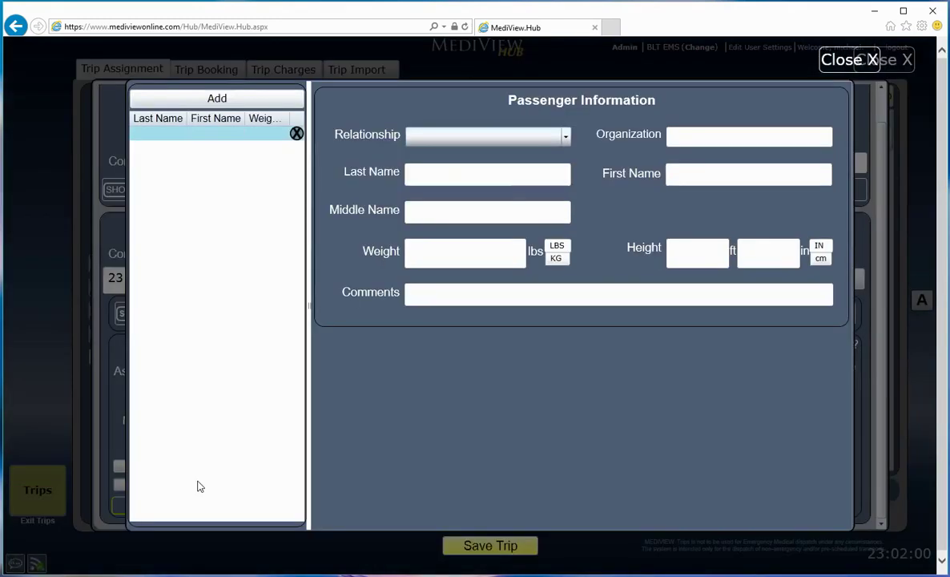
{"action": "left_click", "coordinate": [427, 135]}
{"action": "left_click", "coordinate": [427, 196]}
{"action": "left_click", "coordinate": [435, 172]}
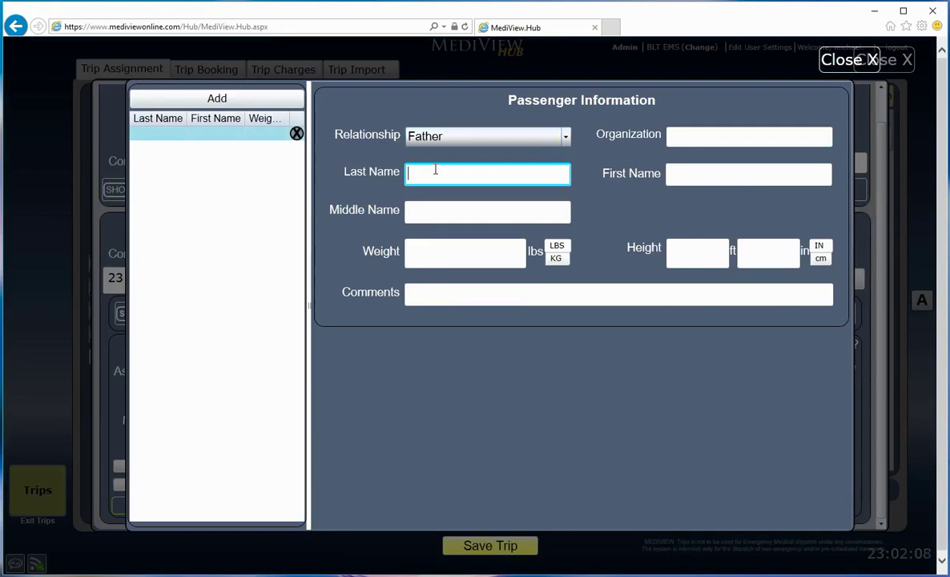
{"action": "left_click", "coordinate": [730, 165]}
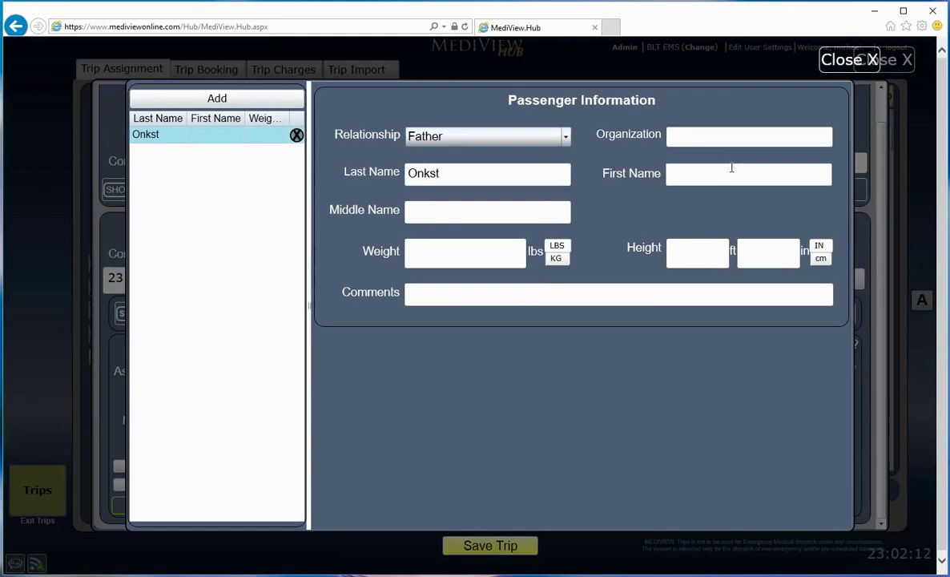
{"action": "left_click", "coordinate": [731, 174]}
{"action": "left_click", "coordinate": [540, 207]}
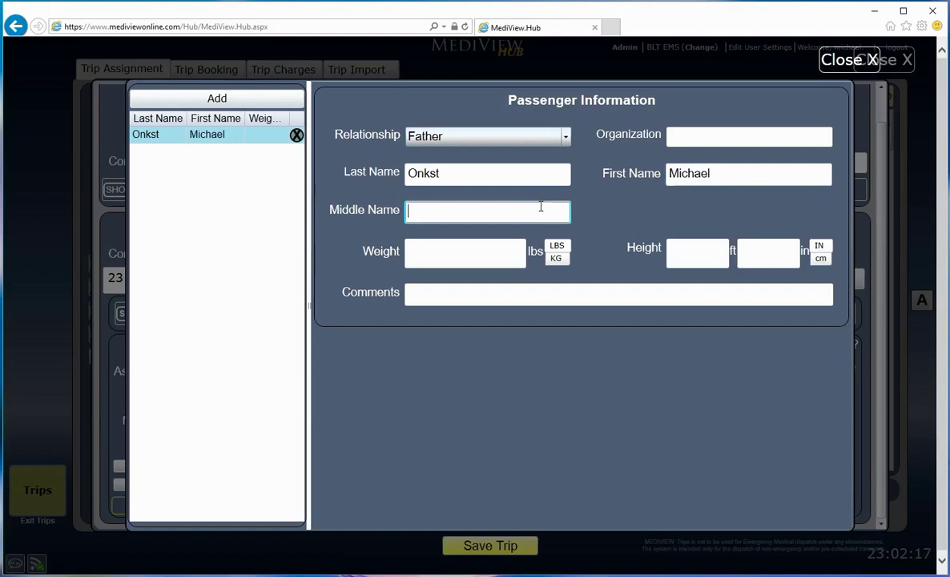
Step: Add a second passenger as Mother with her last and first name, then close the passenger list
{"action": "left_click", "coordinate": [200, 96]}
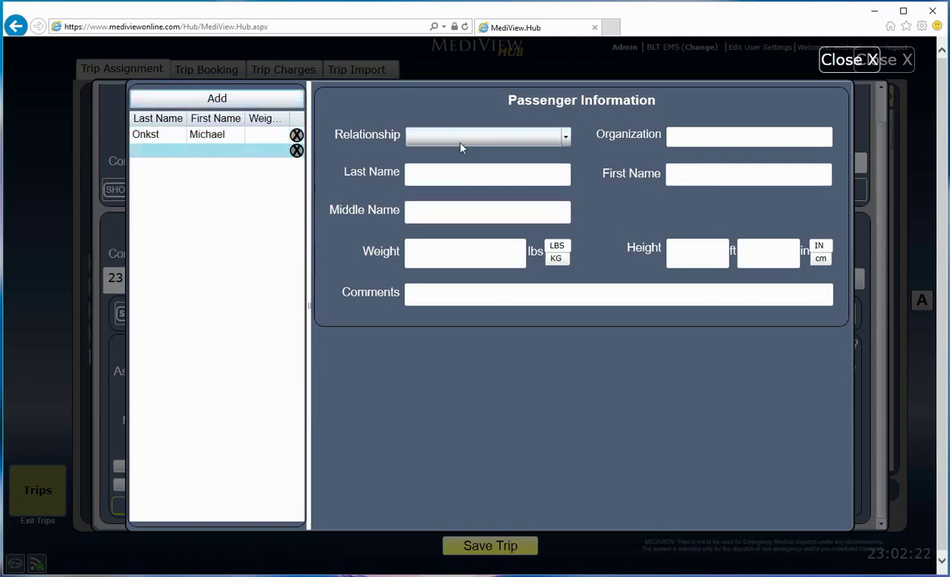
{"action": "left_click", "coordinate": [429, 136]}
{"action": "left_click", "coordinate": [449, 213]}
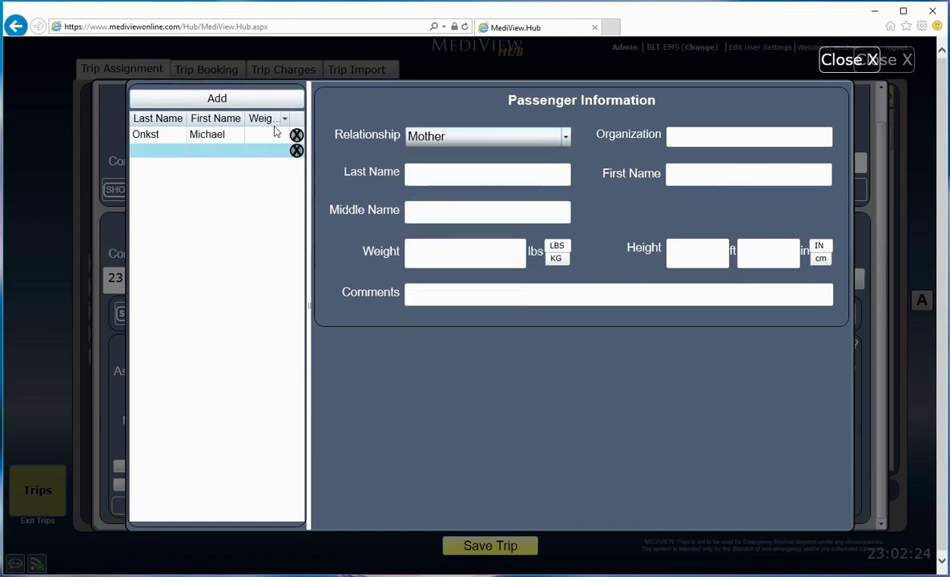
{"action": "left_click", "coordinate": [417, 174]}
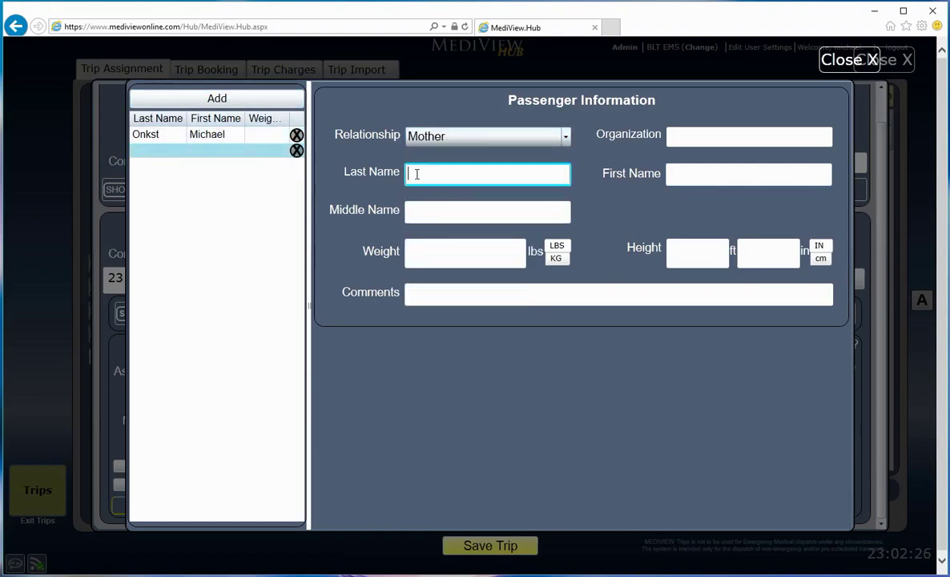
{"action": "key", "text": "Tab"}
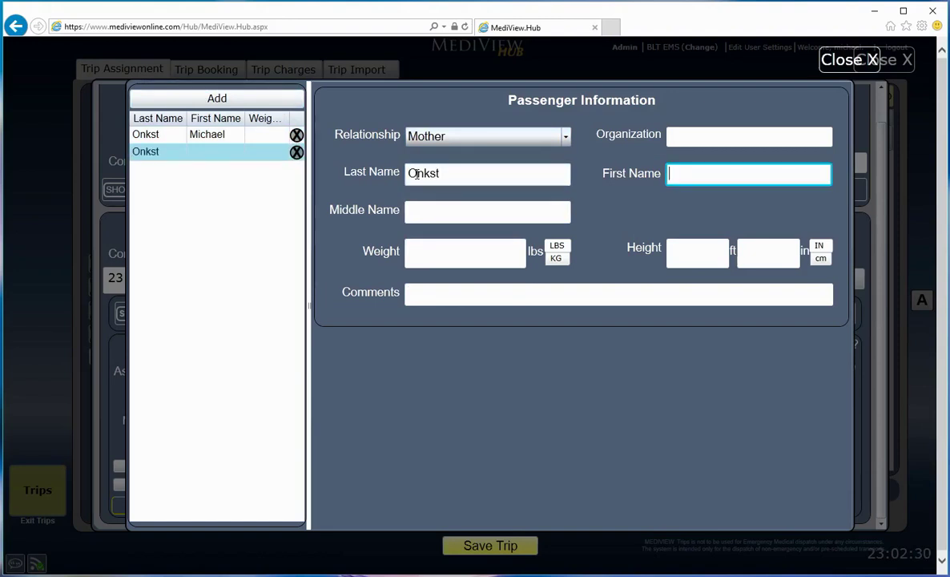
{"action": "key", "text": "Tab"}
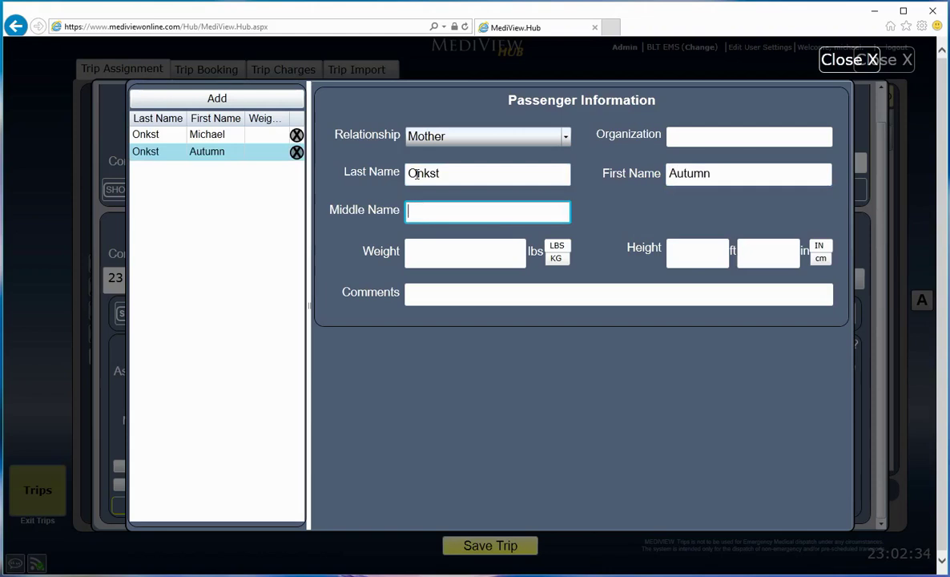
{"action": "left_click", "coordinate": [849, 59]}
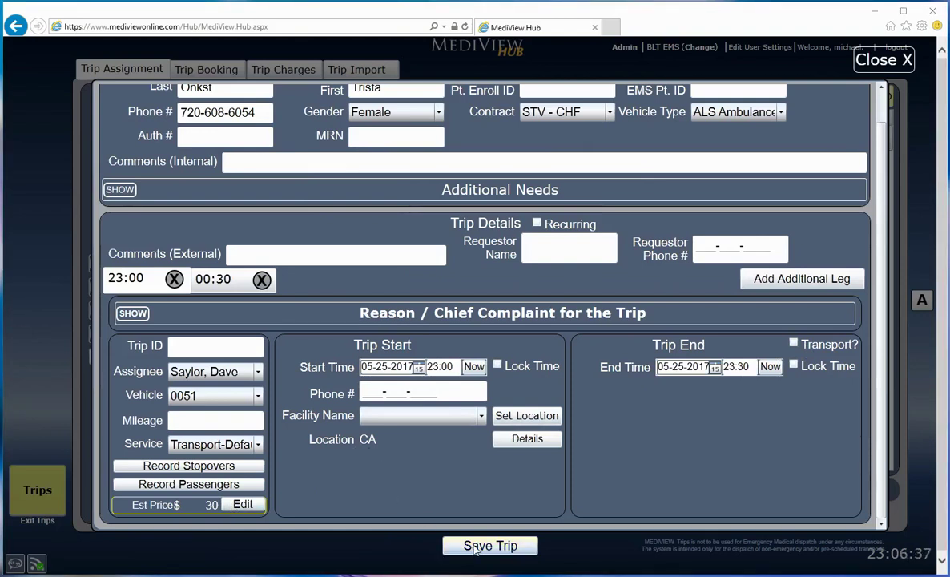
Step: Save the trip, confirm it is pending on 5/27/2017, and go to Trip Booking search
{"action": "left_click", "coordinate": [474, 548]}
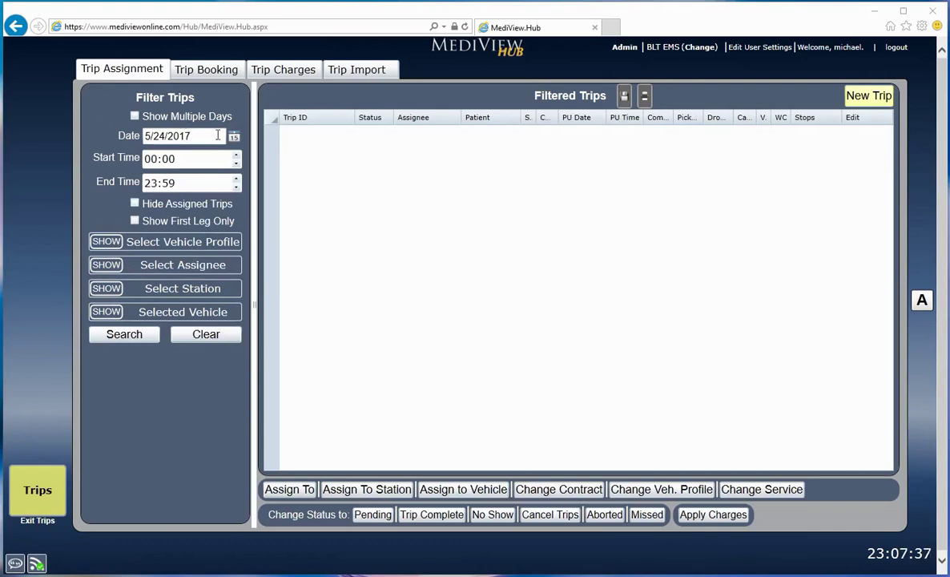
{"action": "left_click", "coordinate": [236, 137]}
{"action": "left_click", "coordinate": [224, 193]}
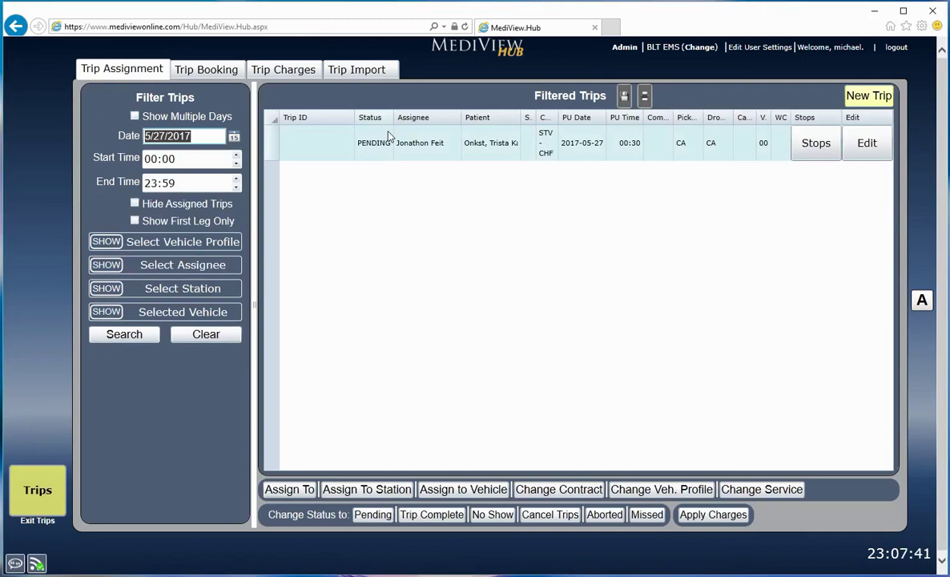
{"action": "left_click", "coordinate": [390, 141]}
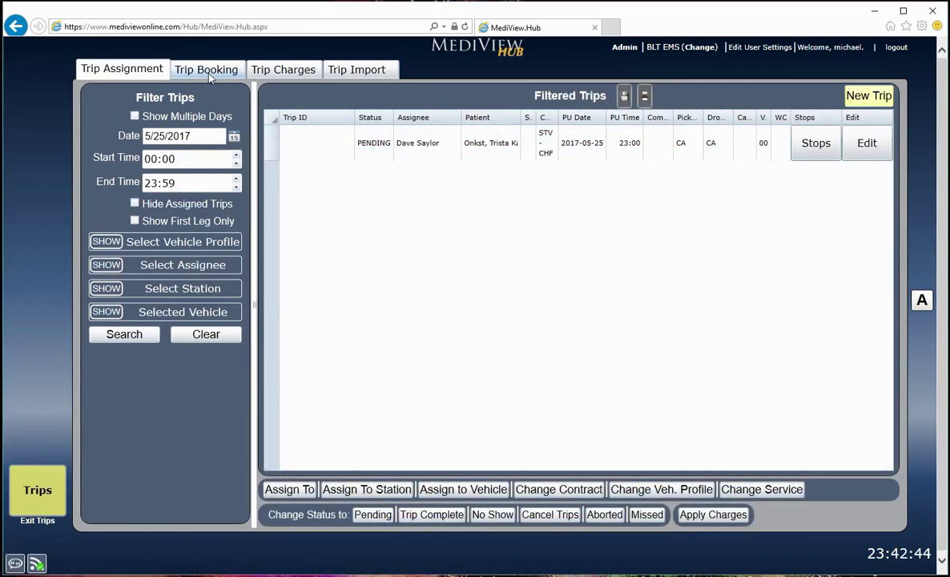
{"action": "left_click", "coordinate": [199, 69]}
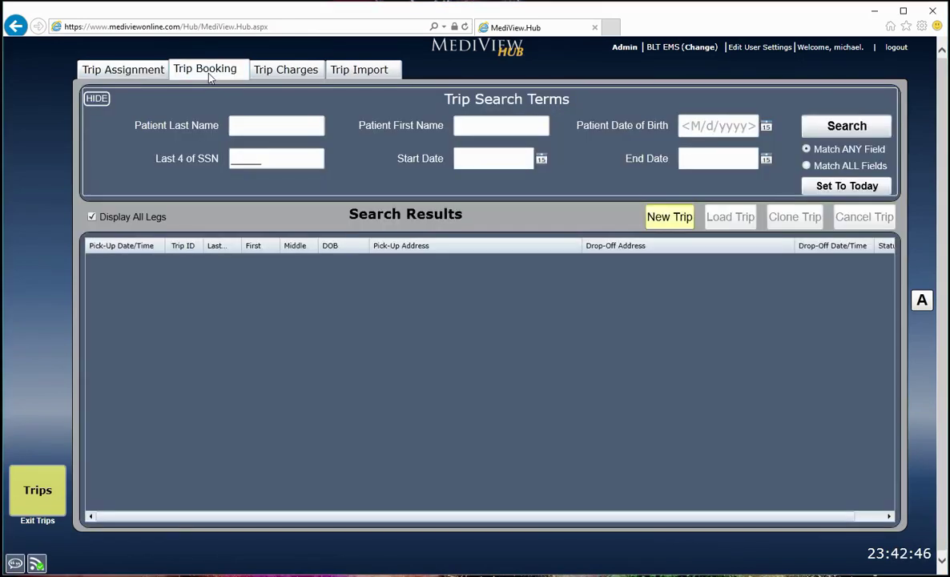
Step: Go through the Trip Booking search terms: last name, first name, date of birth, SSN, start and end dates
{"action": "left_click", "coordinate": [255, 132]}
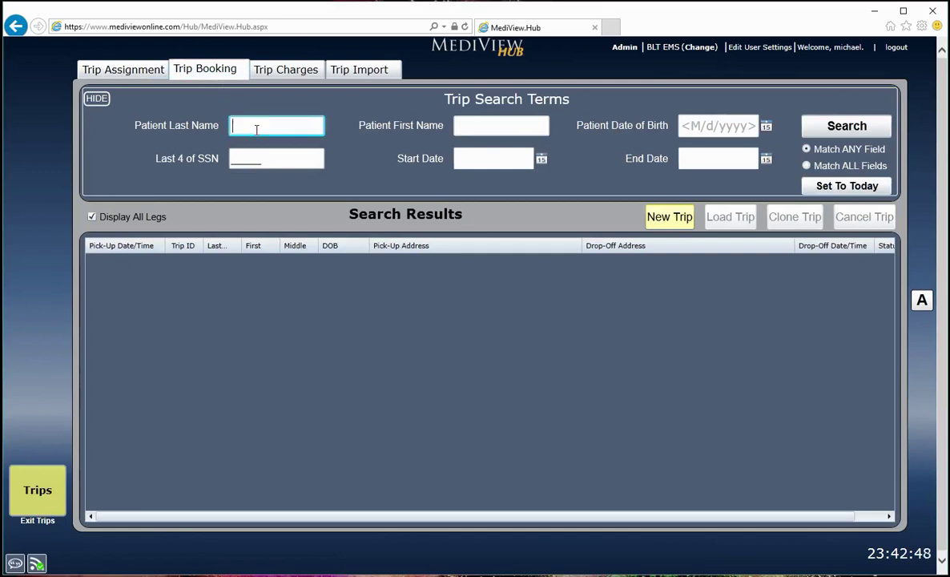
{"action": "left_click", "coordinate": [457, 128]}
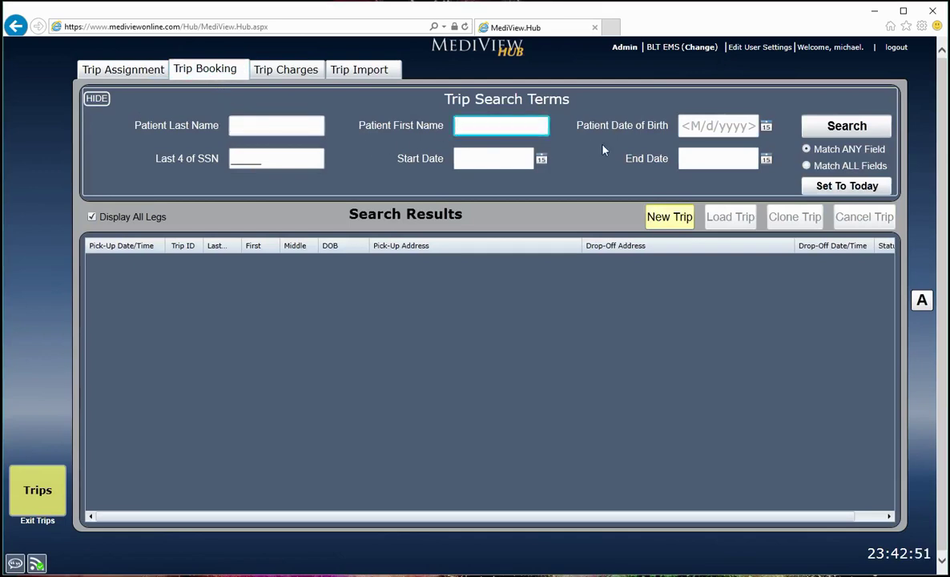
{"action": "left_click", "coordinate": [685, 130]}
{"action": "left_click", "coordinate": [318, 158]}
{"action": "left_click", "coordinate": [482, 158]}
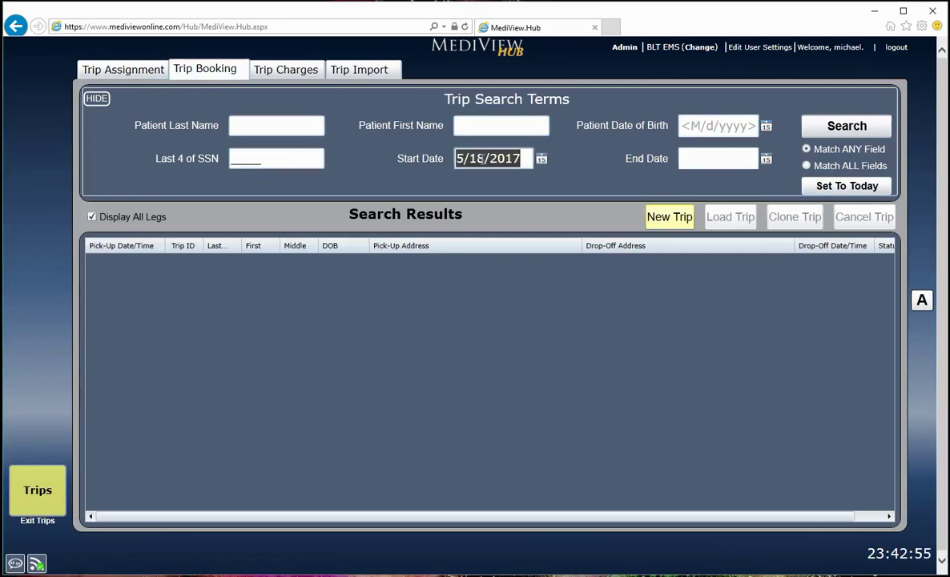
{"action": "left_click", "coordinate": [705, 158]}
Step: Search trips by the patient's last name and select the 05-27-17 12:30AM result
{"action": "left_click", "coordinate": [314, 123]}
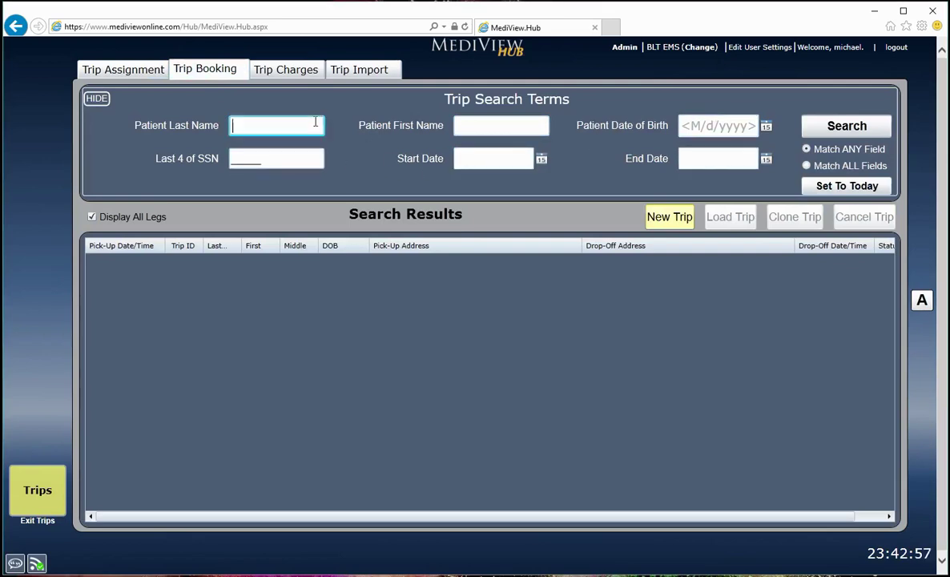
{"action": "type", "text": "Onkst"}
{"action": "left_click", "coordinate": [846, 127]}
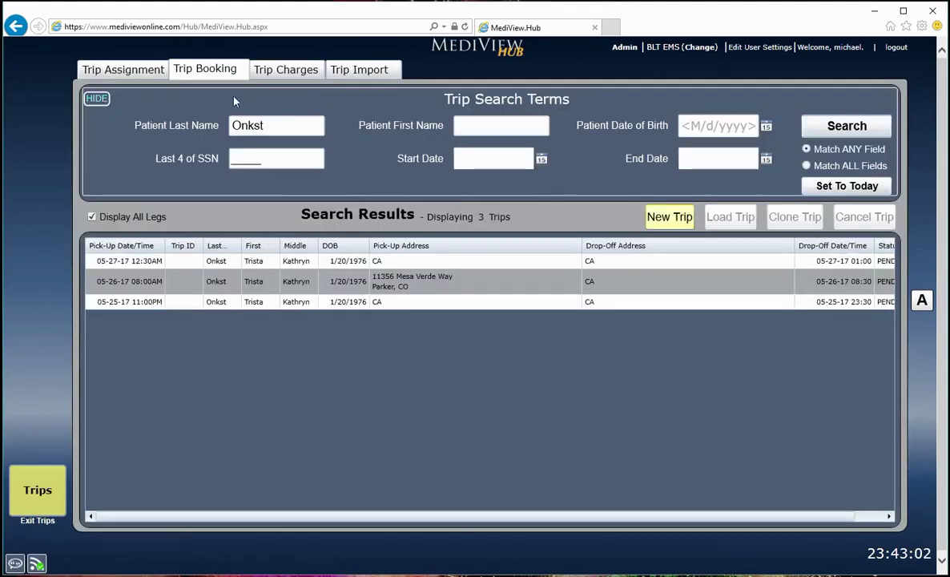
{"action": "left_click_drag", "start_coordinate": [291, 127], "coordinate": [232, 120]}
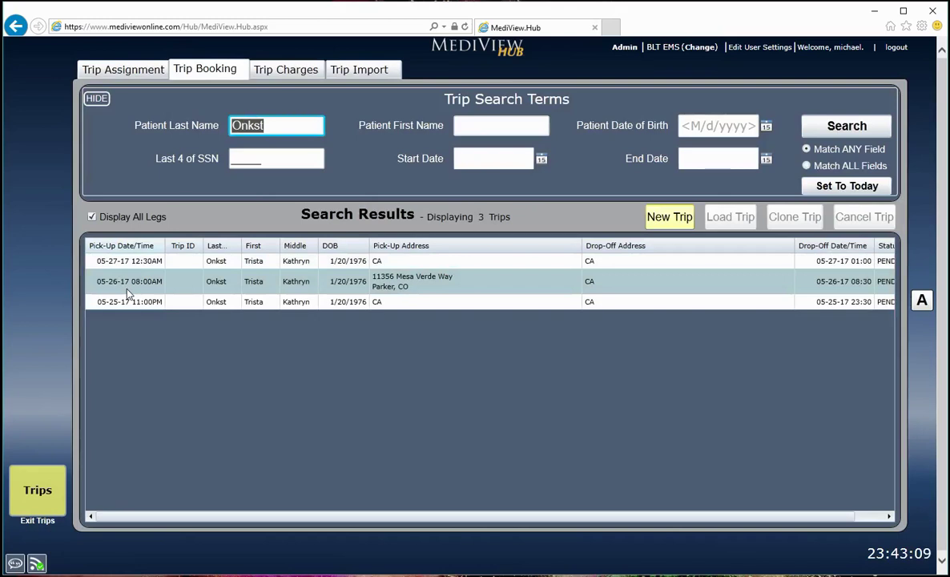
{"action": "left_click", "coordinate": [182, 270]}
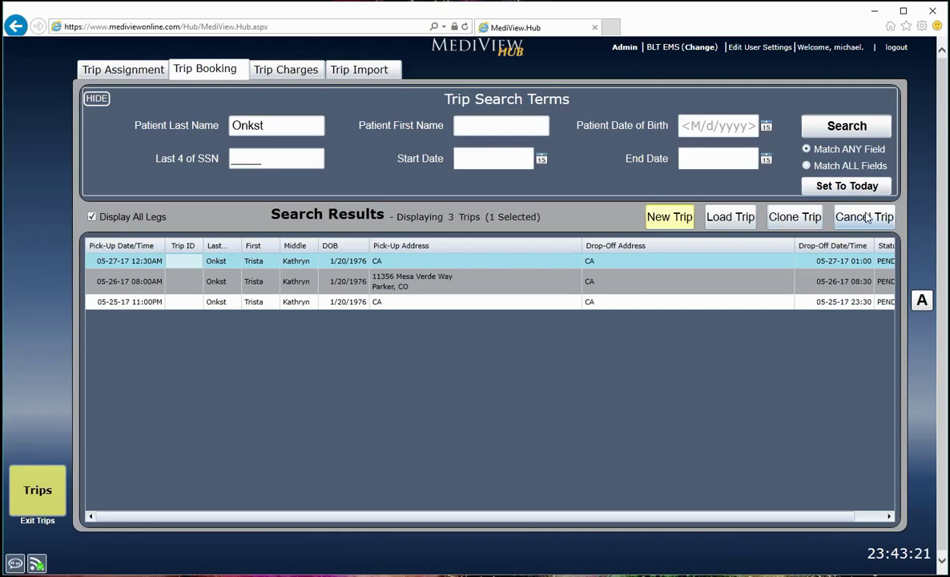
Step: Load the selected 05-27-17 trip for viewing, then close it back to the results
{"action": "left_click", "coordinate": [730, 228]}
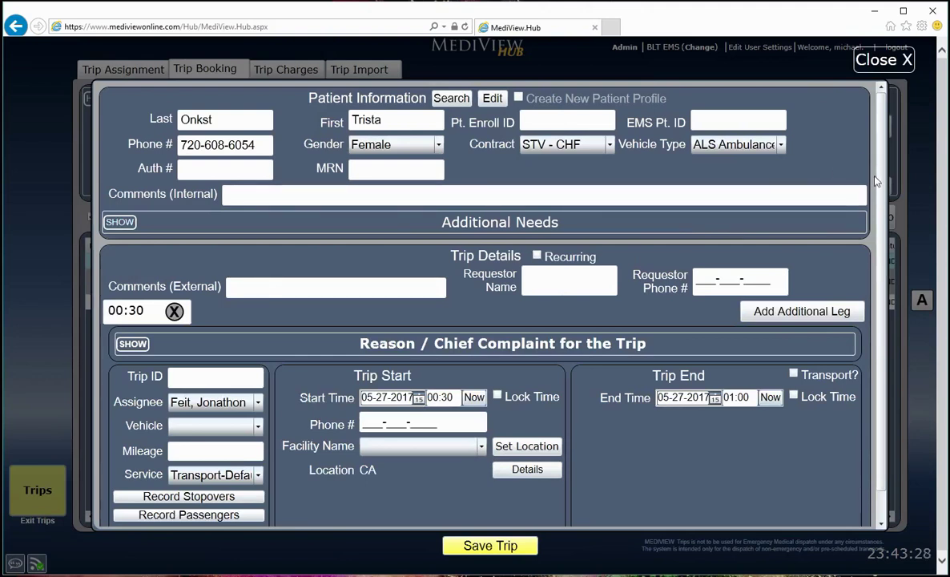
{"action": "left_click_drag", "start_coordinate": [878, 158], "coordinate": [879, 232]}
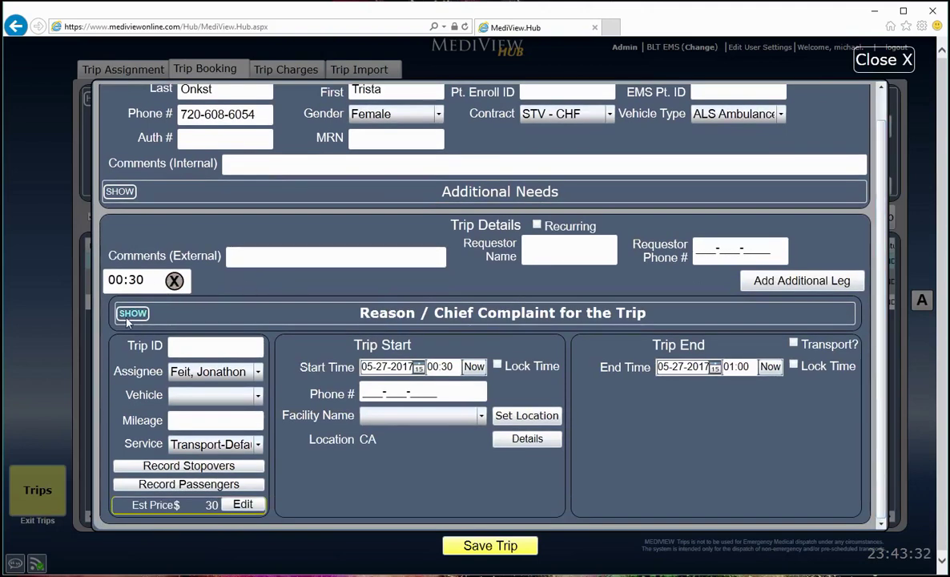
{"action": "left_click", "coordinate": [883, 59]}
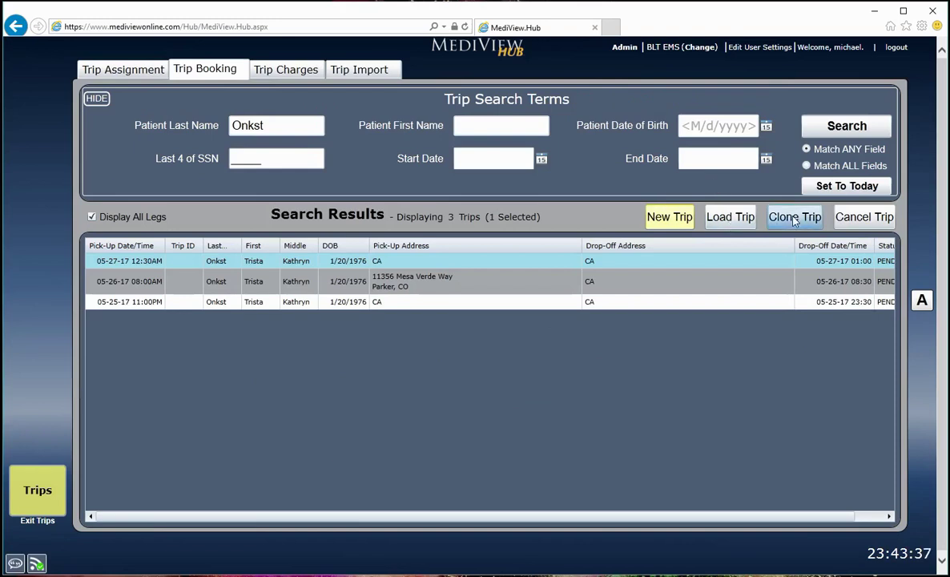
Step: Clone the trip into a new booking, then start a new trip, closing both without saving
{"action": "double_click", "coordinate": [698, 262]}
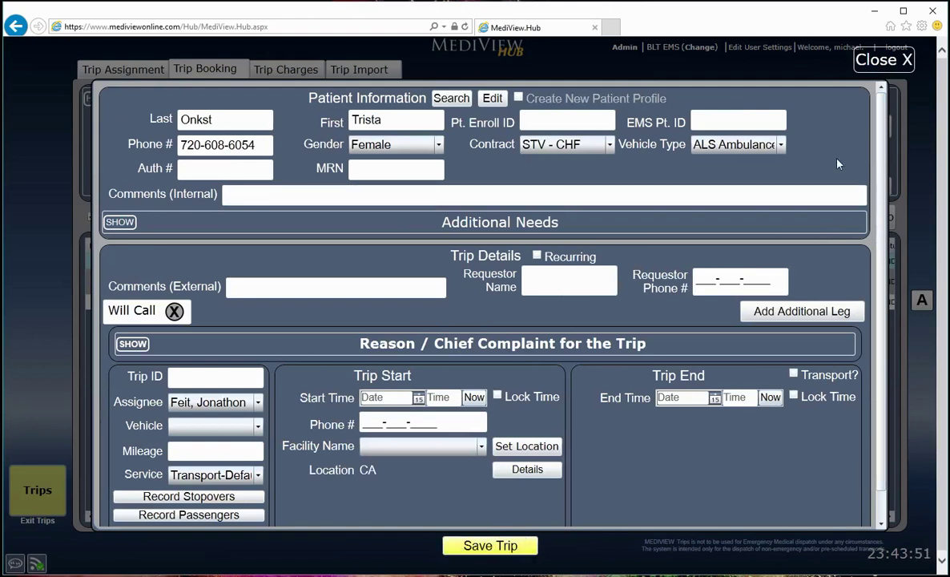
{"action": "left_click", "coordinate": [896, 71]}
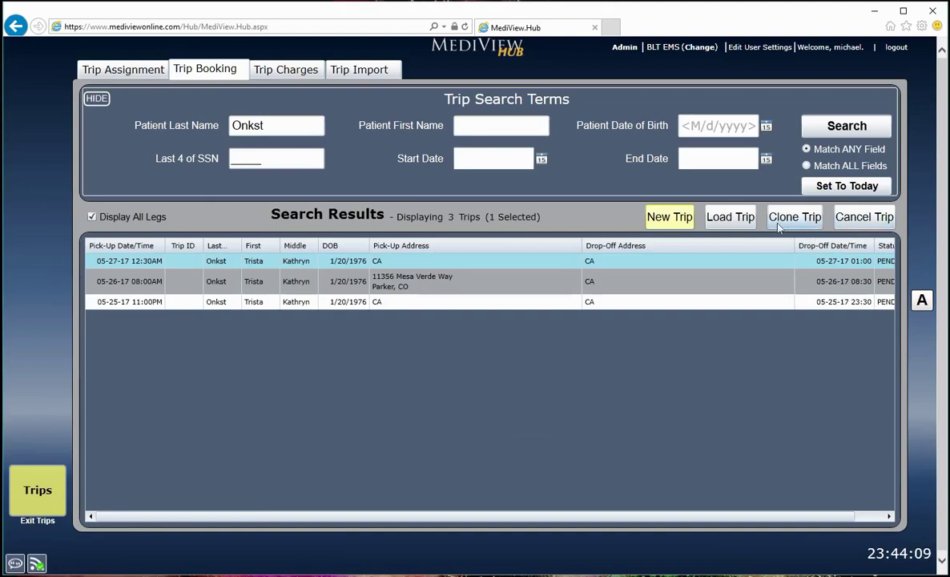
{"action": "left_click", "coordinate": [657, 217]}
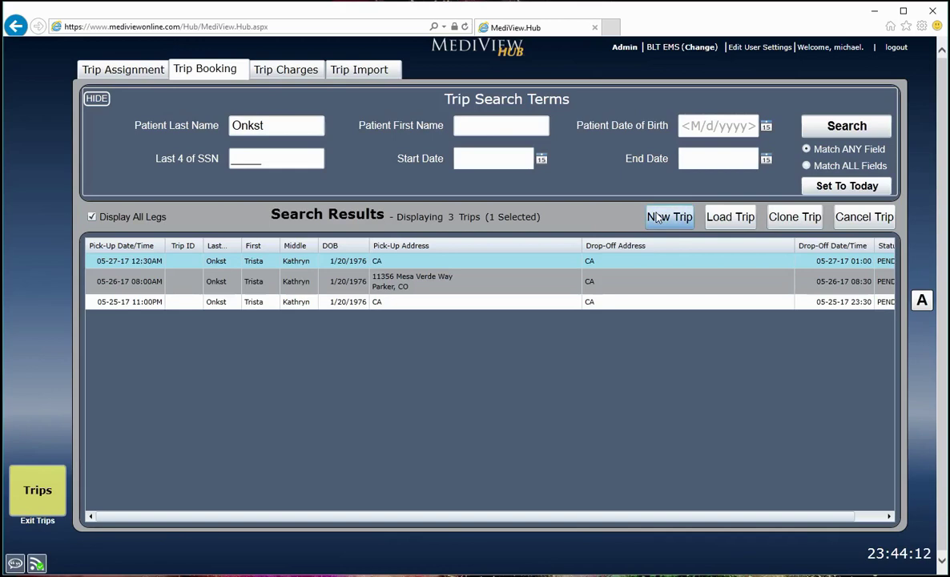
{"action": "left_click", "coordinate": [902, 63]}
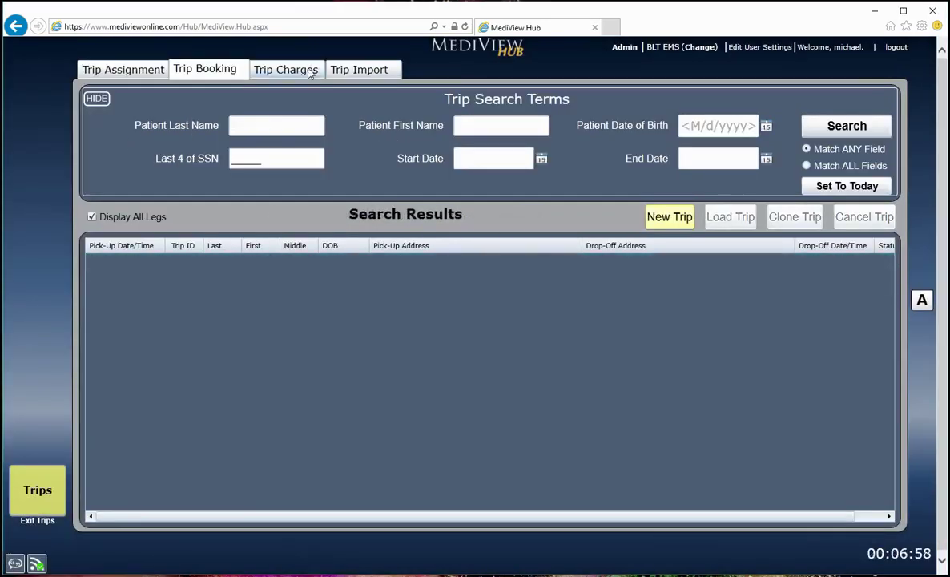
Step: Filter Trip Charges by patients instead of contracts for 5/1/2017 to 5/31/2017
{"action": "left_click", "coordinate": [310, 70]}
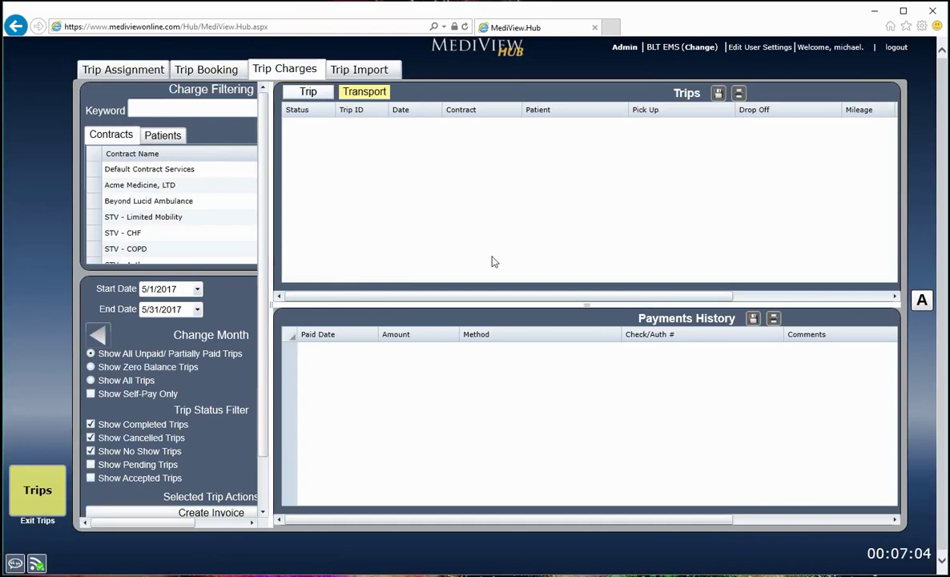
{"action": "left_click", "coordinate": [218, 108]}
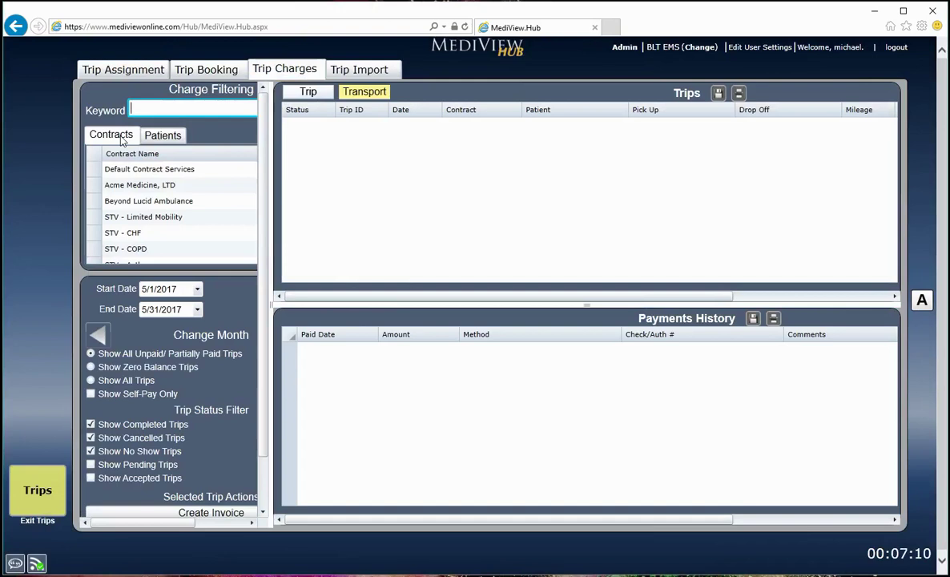
{"action": "left_click", "coordinate": [163, 141]}
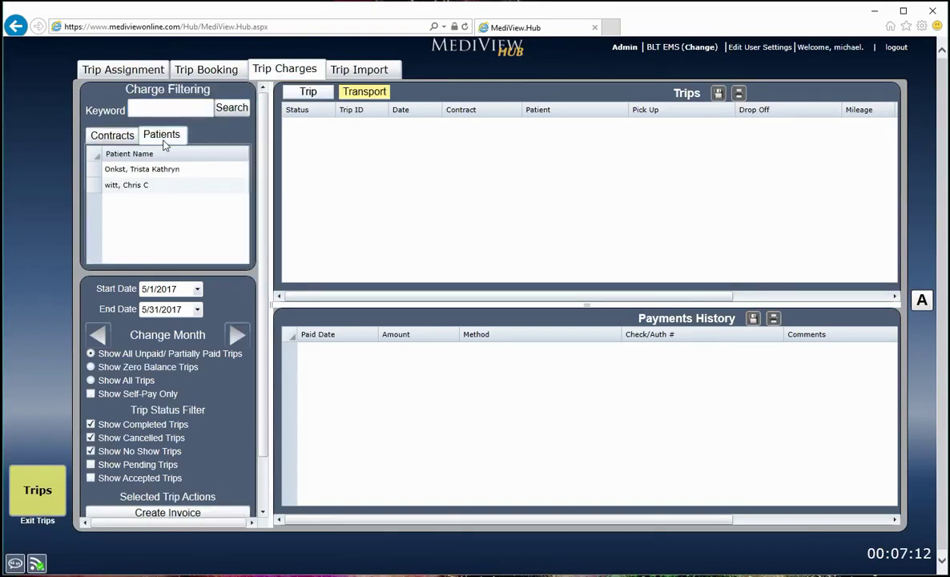
{"action": "left_click", "coordinate": [171, 290]}
{"action": "key", "text": "Tab"}
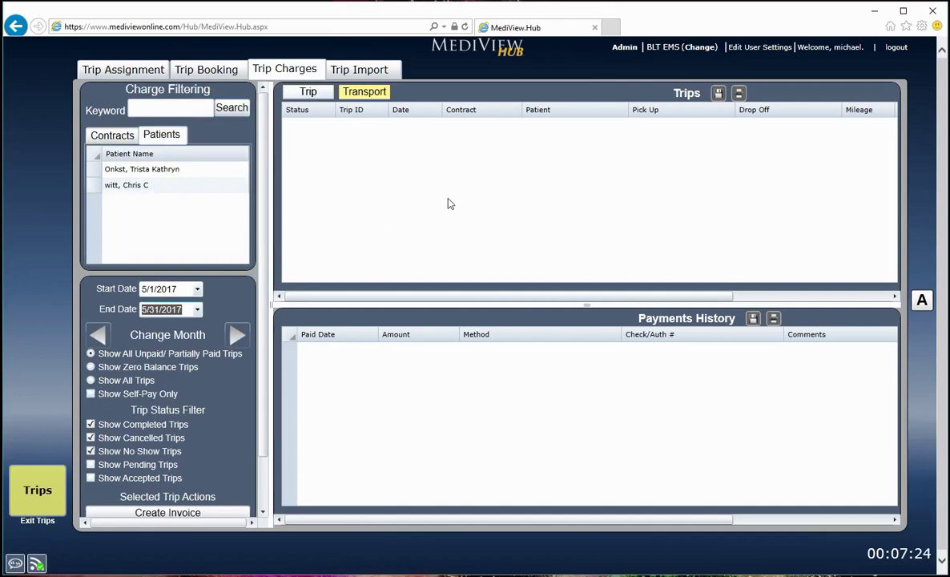
{"action": "scroll", "coordinate": [232, 352], "scroll_direction": "down", "scroll_amount": 1}
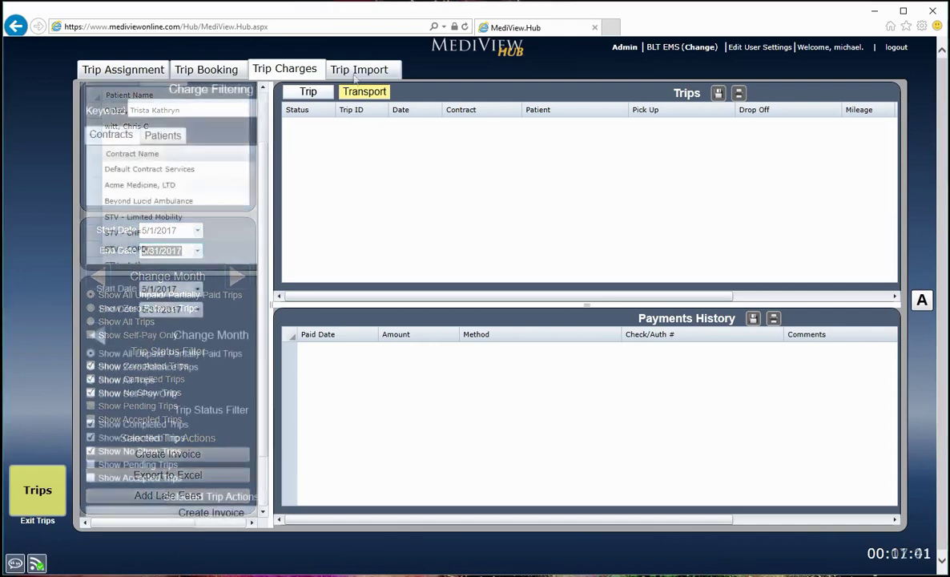
Step: Show the Trip Import page with its empty paste box
{"action": "left_click", "coordinate": [355, 70]}
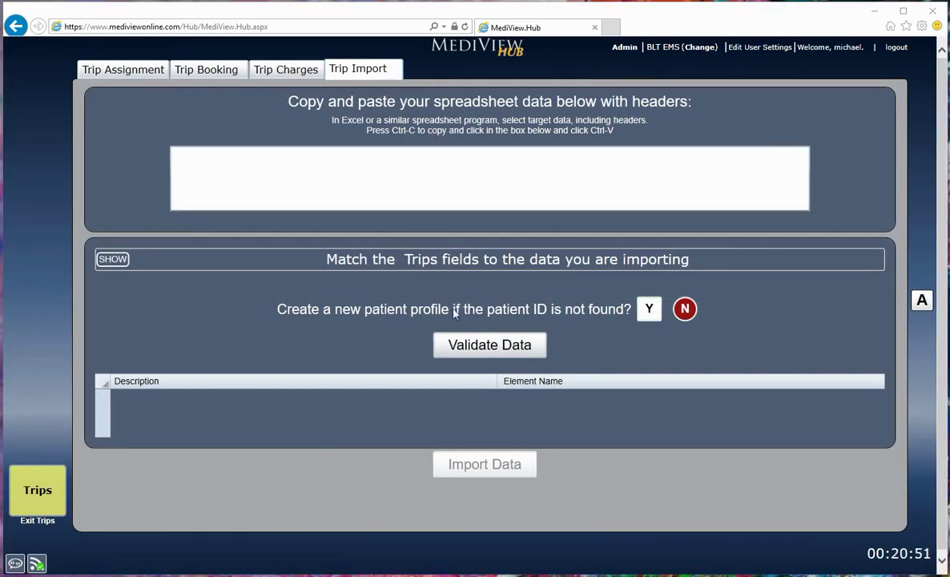
Step: Show the Action Items list, keeping the +- 30 Days date range
{"action": "left_click", "coordinate": [922, 301]}
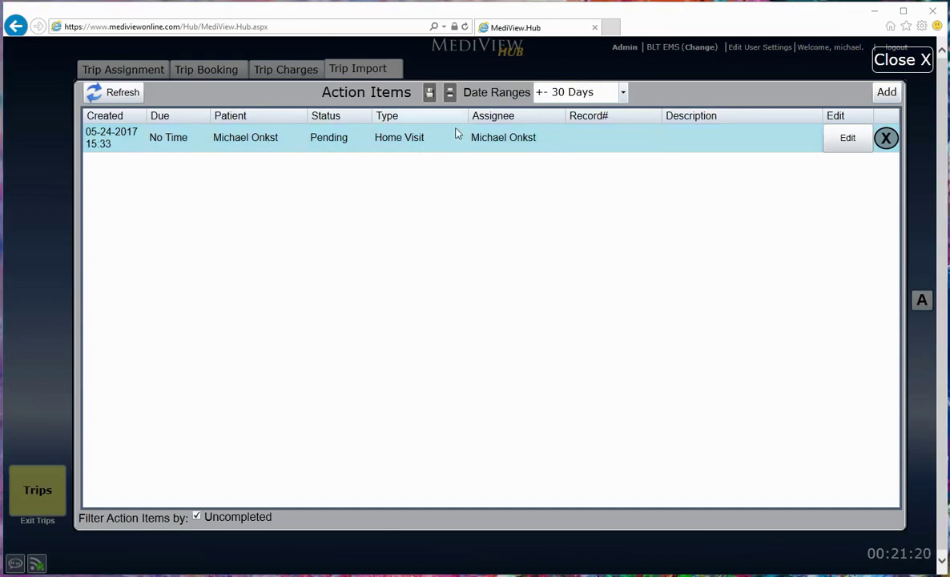
{"action": "left_click", "coordinate": [624, 93]}
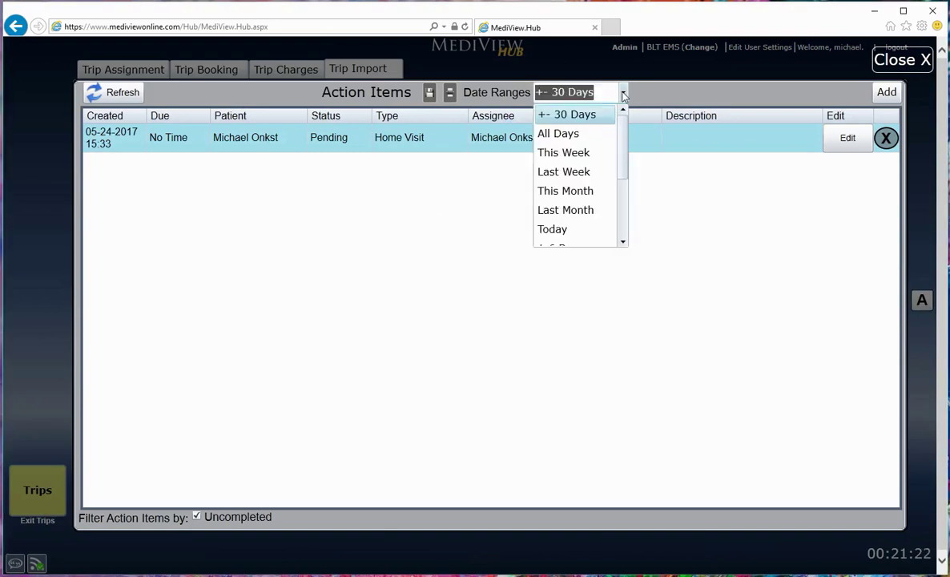
{"action": "left_click", "coordinate": [623, 93]}
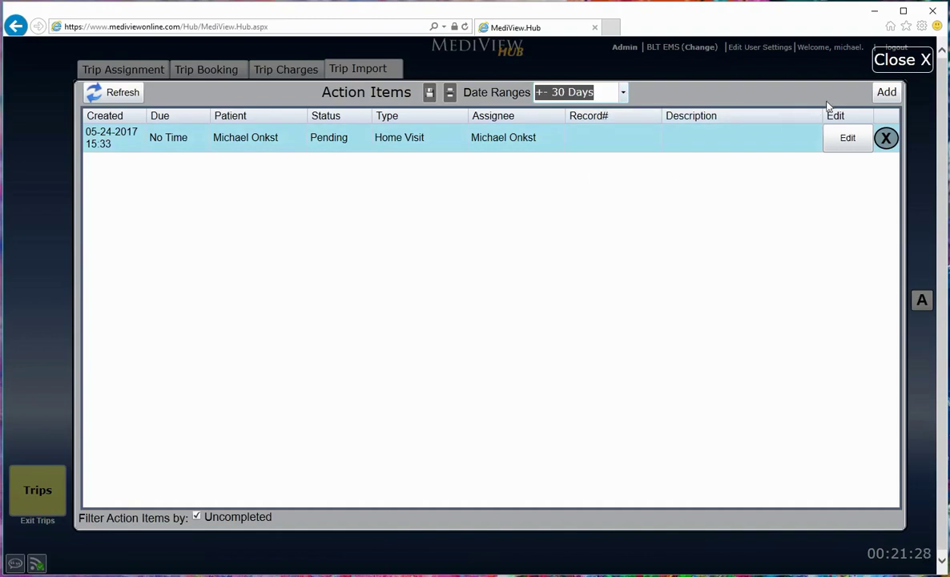
Step: Start a new action item and review its name, description, status and type fields
{"action": "left_click", "coordinate": [877, 94]}
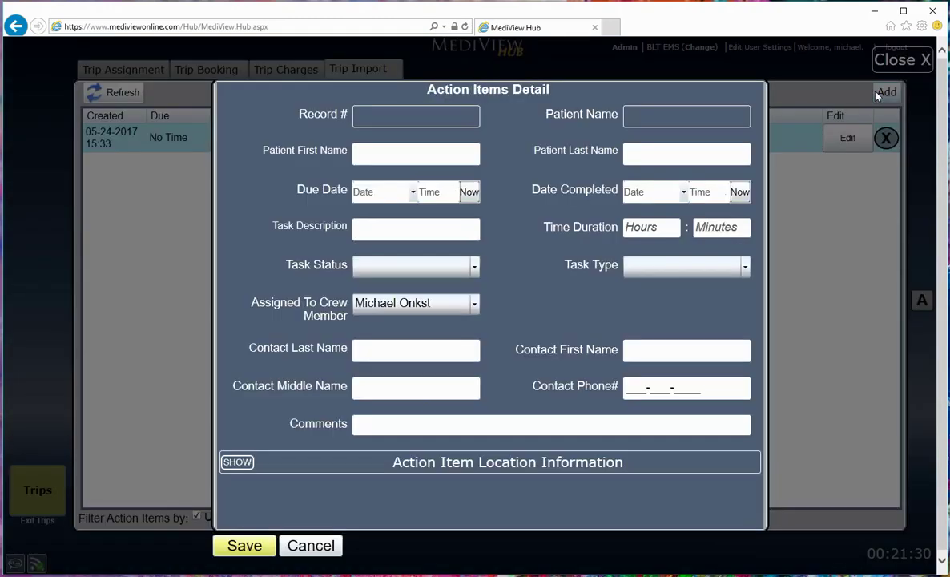
{"action": "left_click", "coordinate": [407, 159]}
{"action": "left_click", "coordinate": [633, 153]}
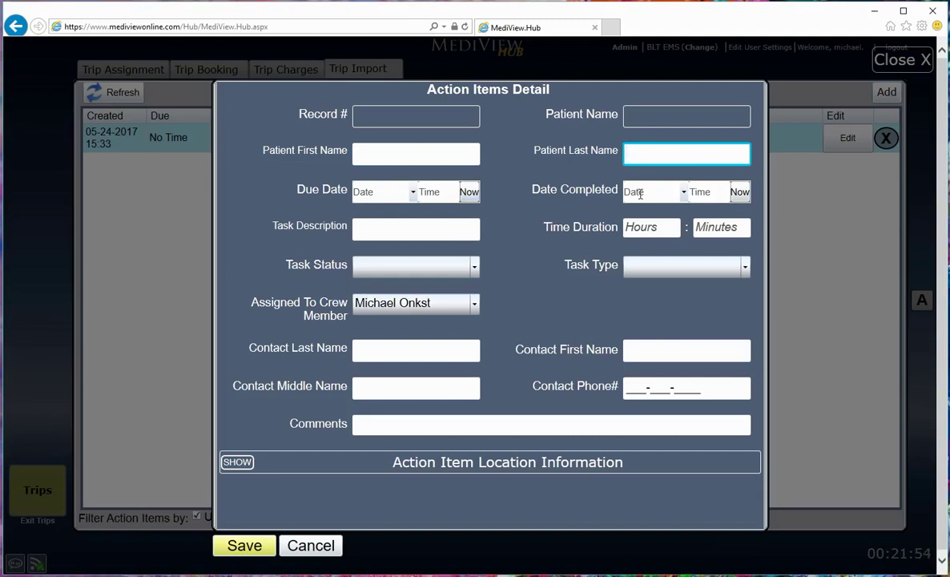
{"action": "left_click", "coordinate": [433, 236]}
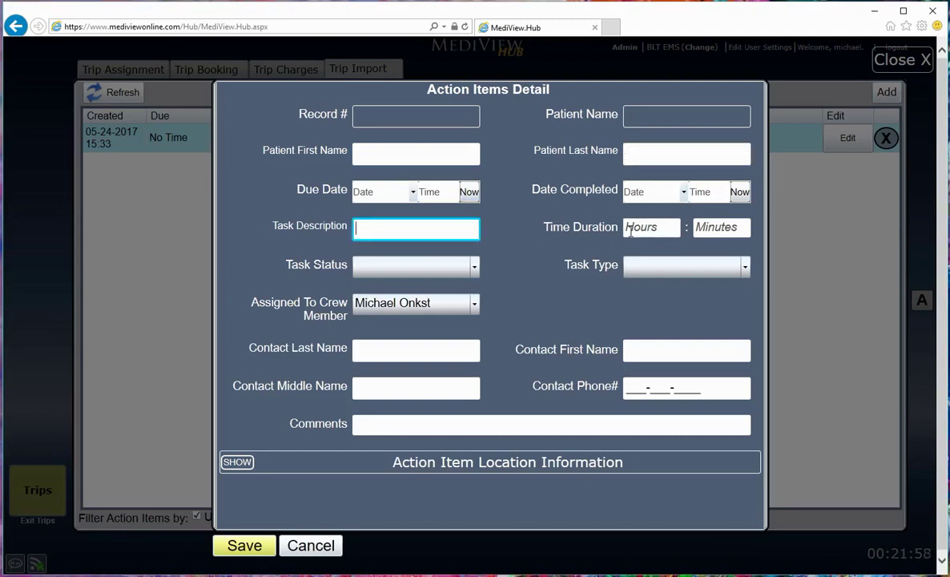
{"action": "left_click", "coordinate": [473, 268]}
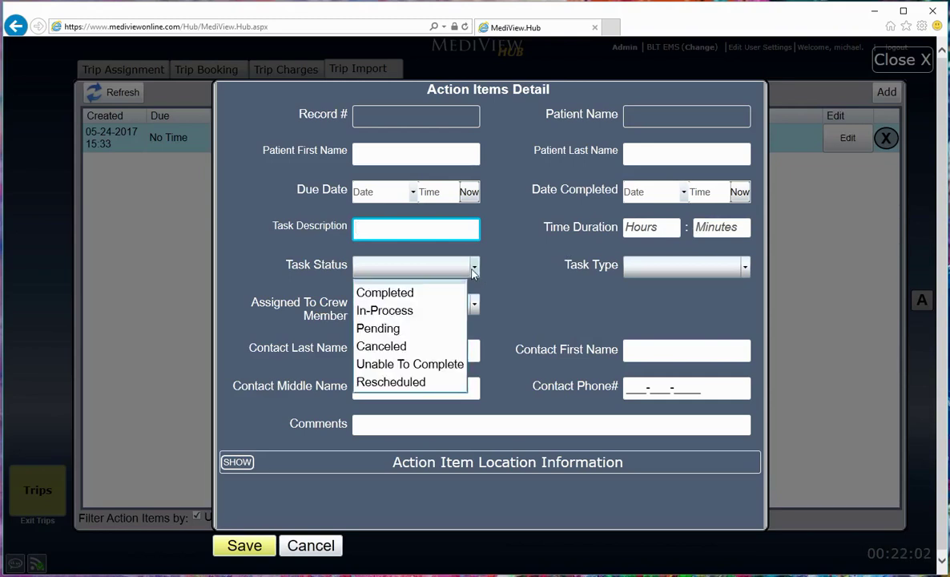
{"action": "left_click", "coordinate": [472, 271]}
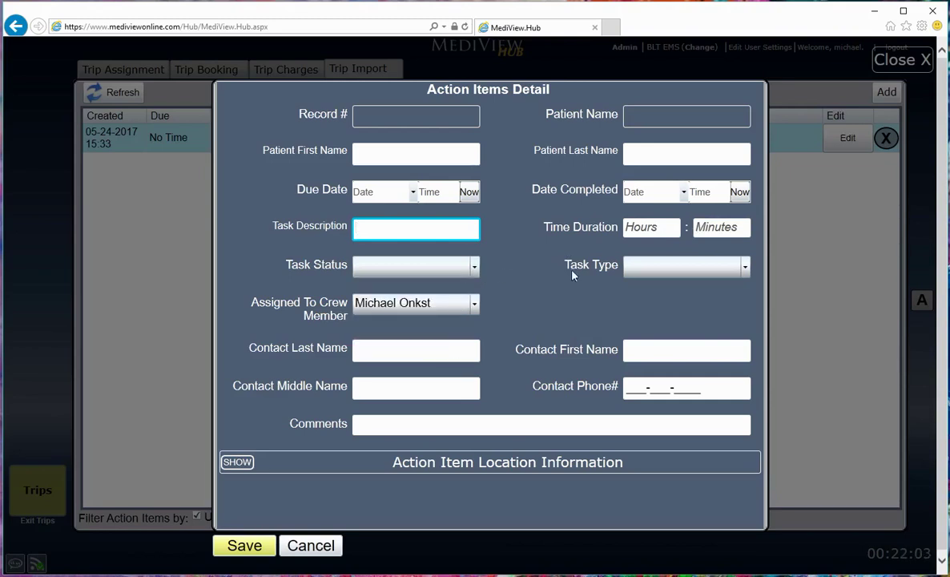
{"action": "left_click", "coordinate": [743, 270]}
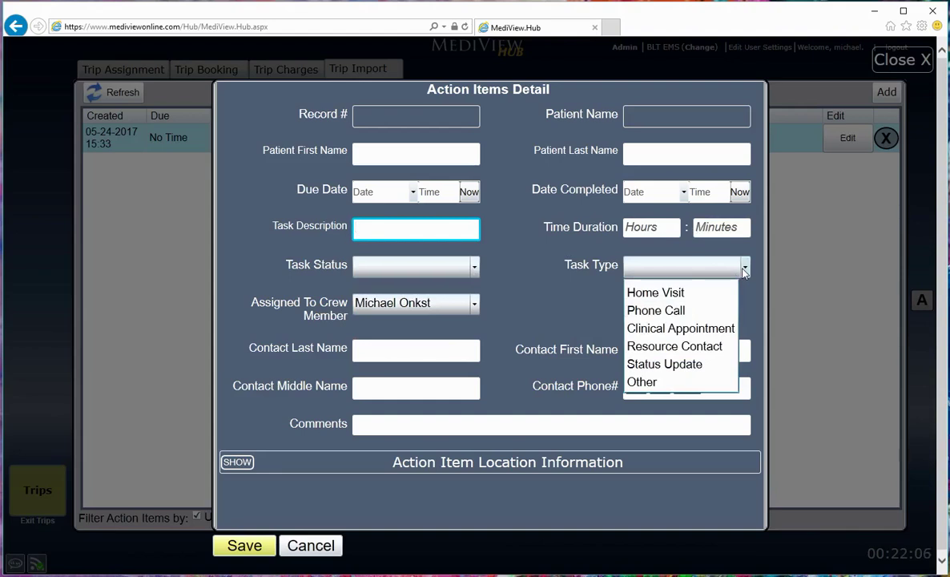
{"action": "left_click", "coordinate": [743, 270]}
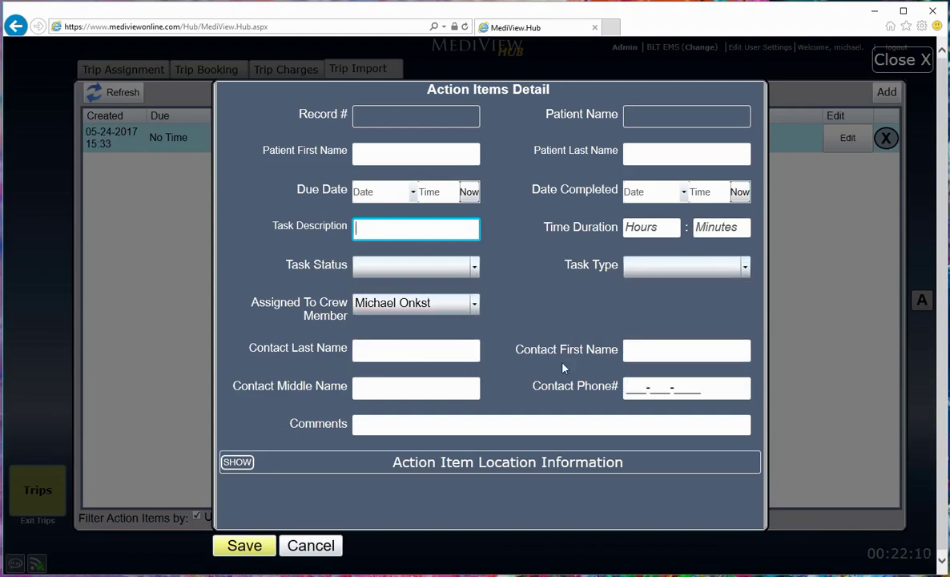
Step: Expand the Action Item Location Information section and save the new action item
{"action": "left_click", "coordinate": [239, 462]}
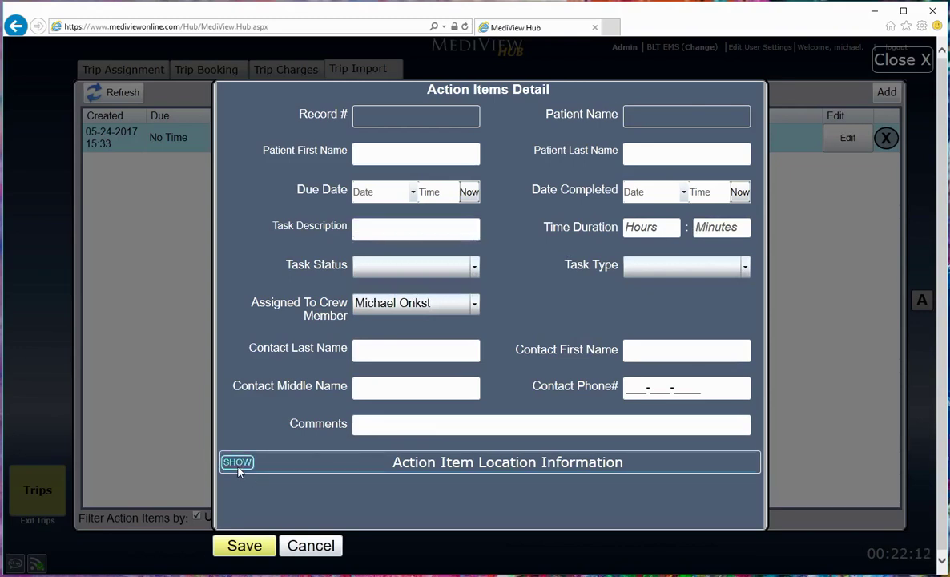
{"action": "scroll", "coordinate": [333, 449], "scroll_direction": "down", "scroll_amount": 2}
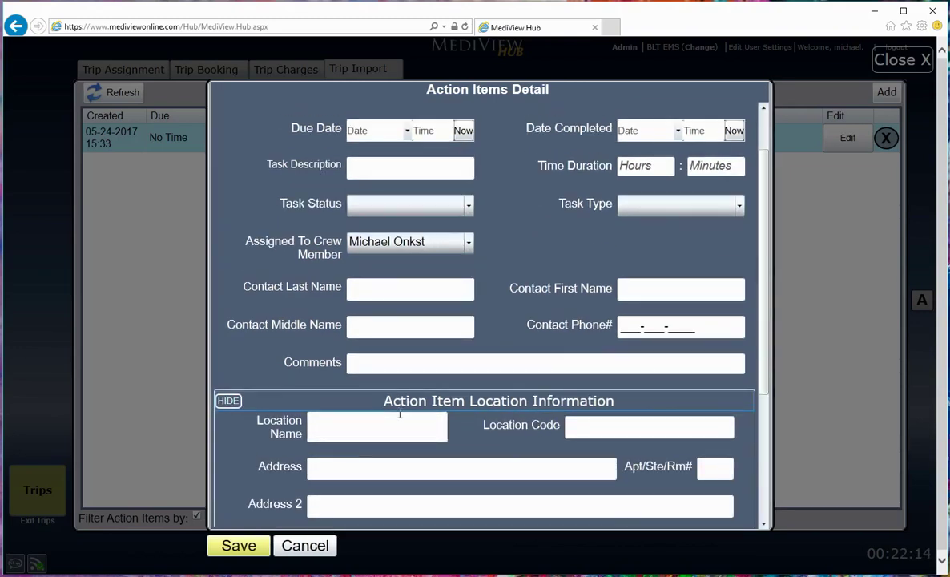
{"action": "scroll", "coordinate": [403, 405], "scroll_direction": "down", "scroll_amount": 5}
{"action": "scroll", "coordinate": [405, 405], "scroll_direction": "down", "scroll_amount": 1}
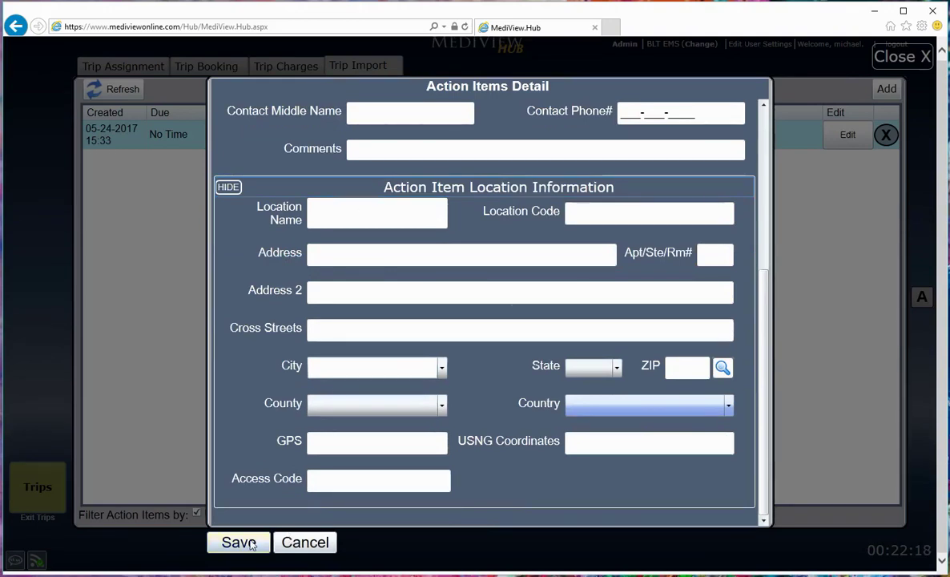
{"action": "left_click", "coordinate": [290, 542]}
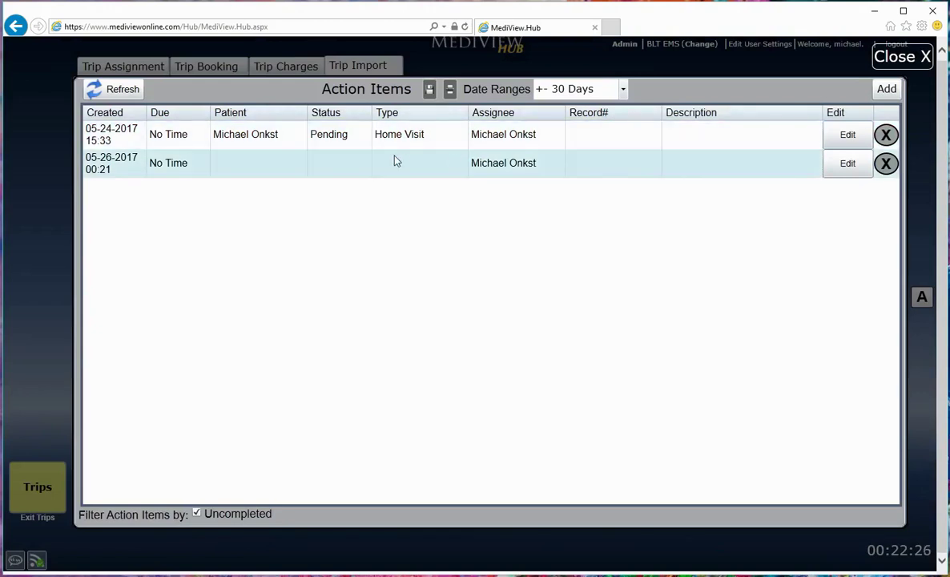
Step: Open the new action item for editing, cancel, close Action Items, and show Trip Assignment for 5/26/2017
{"action": "left_click", "coordinate": [725, 172]}
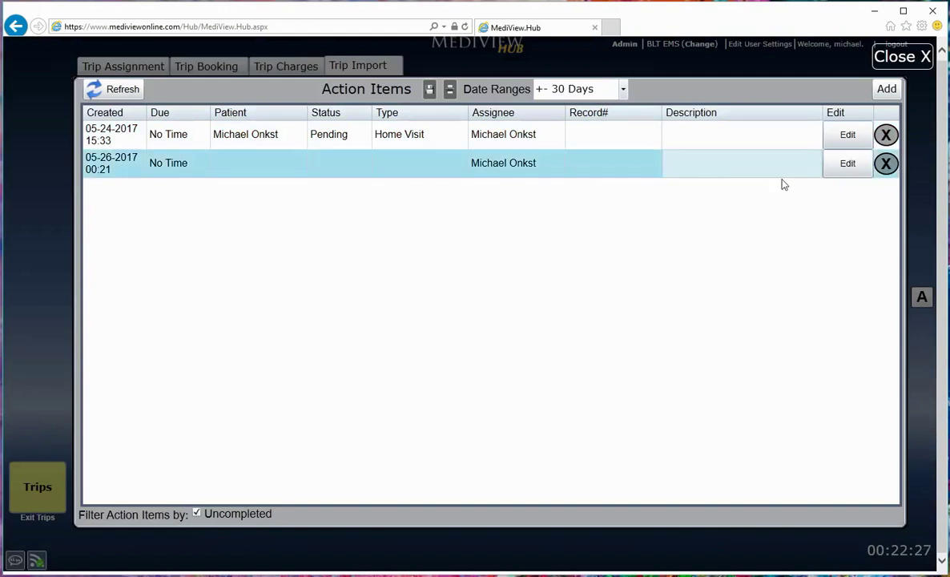
{"action": "left_click", "coordinate": [833, 168]}
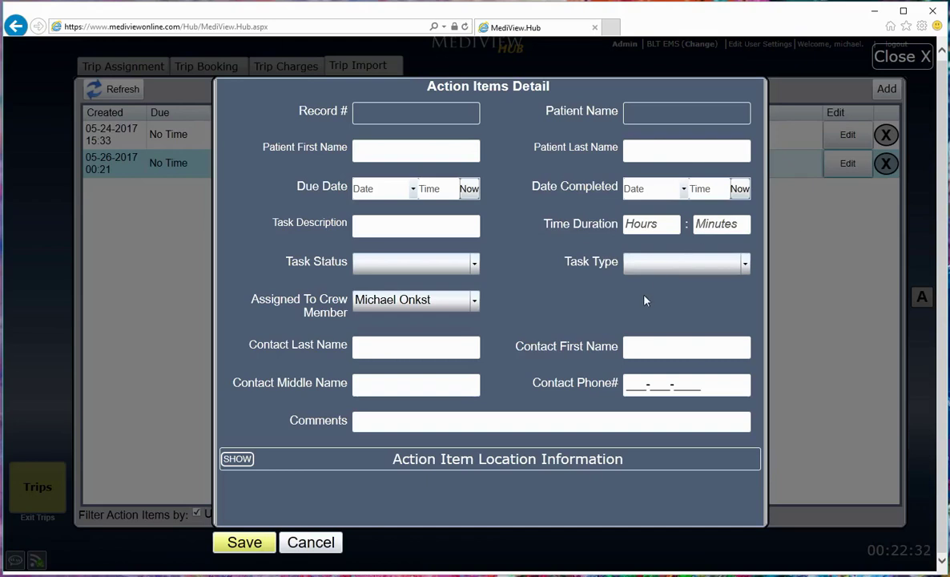
{"action": "left_click", "coordinate": [309, 543]}
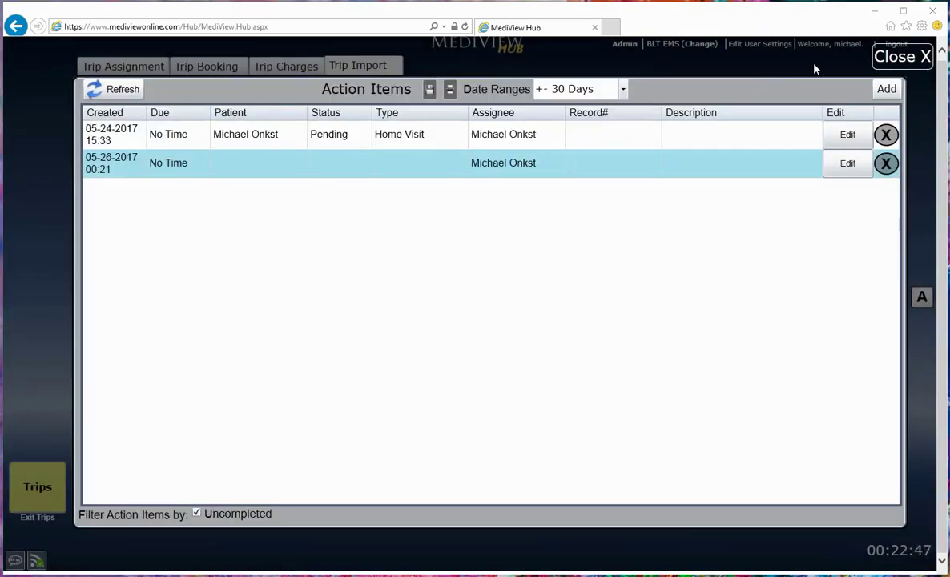
{"action": "left_click", "coordinate": [915, 64]}
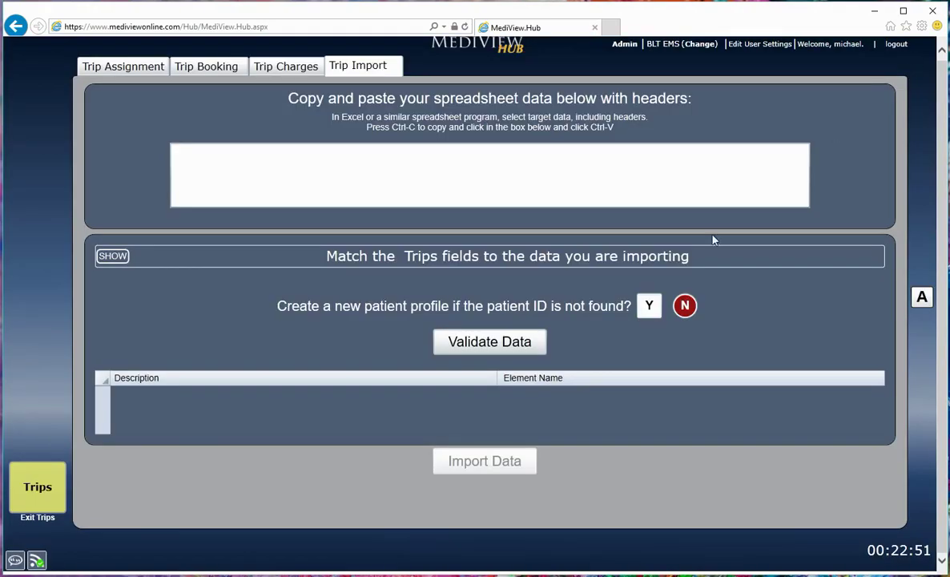
{"action": "left_click", "coordinate": [123, 65]}
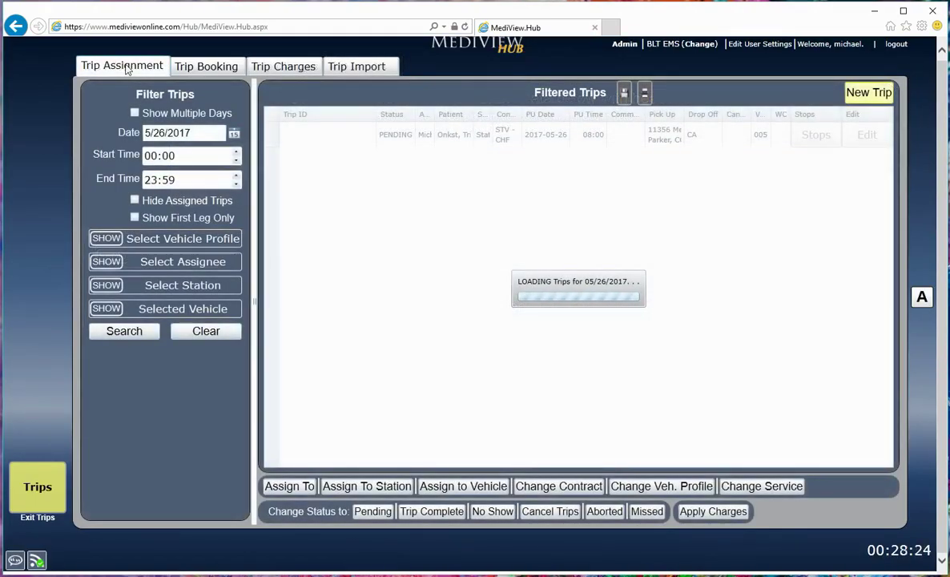